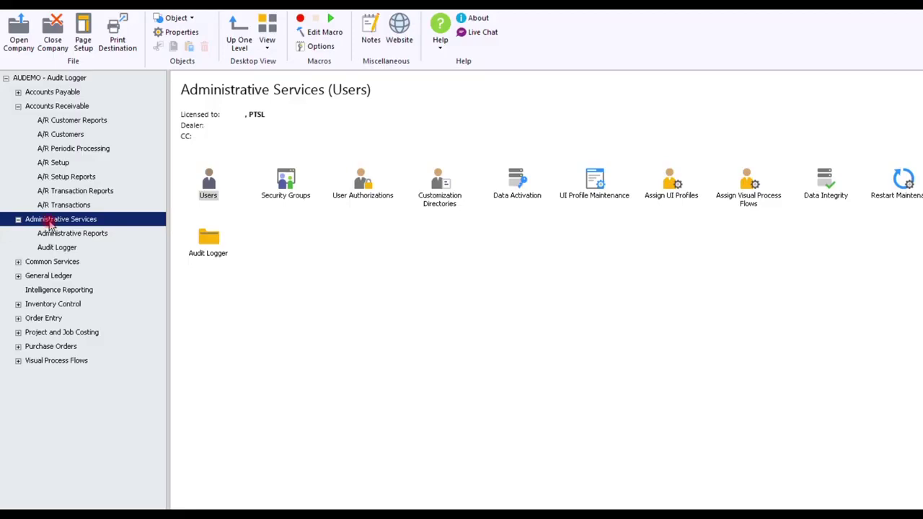
- Open the Audit Logger's Set Up window from Administrative Services
left_click(62, 248)
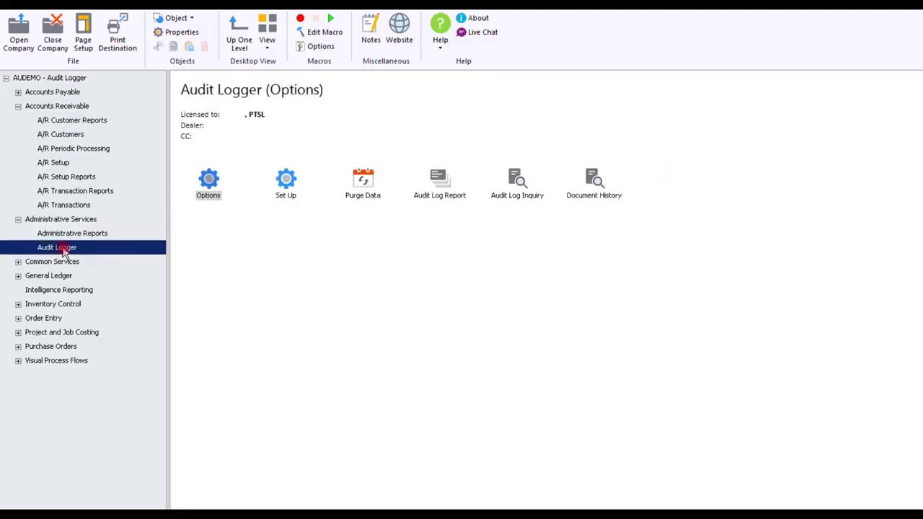
left_click(285, 186)
double_click(284, 183)
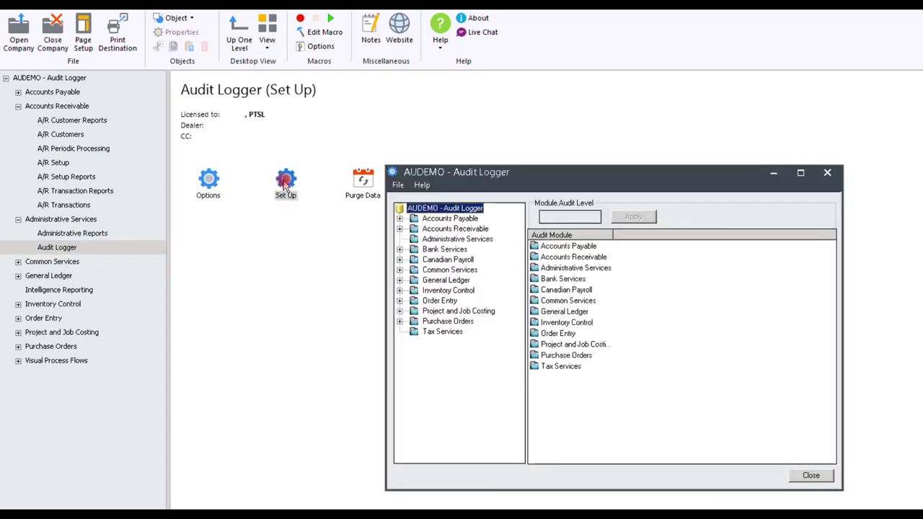
- Examine the audit folders and views available for each module, from Accounts Payable through Tax Services
left_click(445, 218)
left_click(453, 231)
left_click(453, 239)
left_click(450, 249)
left_click(450, 260)
left_click(451, 269)
left_click(447, 280)
left_click(447, 290)
left_click(441, 301)
left_click(443, 311)
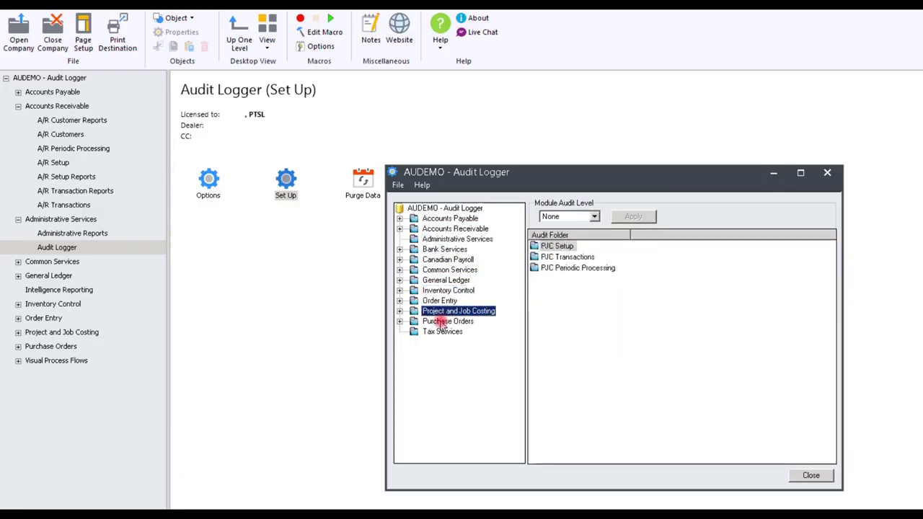
left_click(443, 321)
left_click(443, 332)
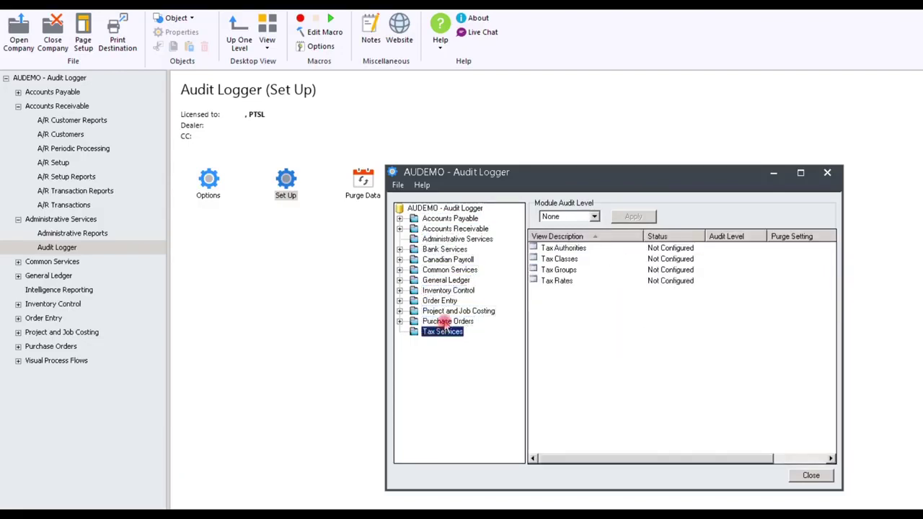
- Check the group audit level of the Accounts Payable folders: Vendors, Transactions, Setup and Periodic Processing
left_click(451, 219)
left_click(552, 281)
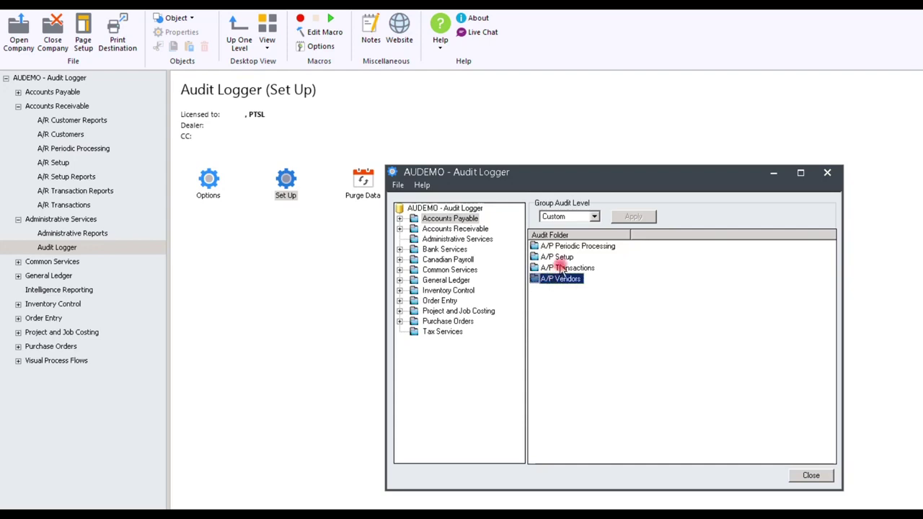
left_click(559, 268)
left_click(560, 258)
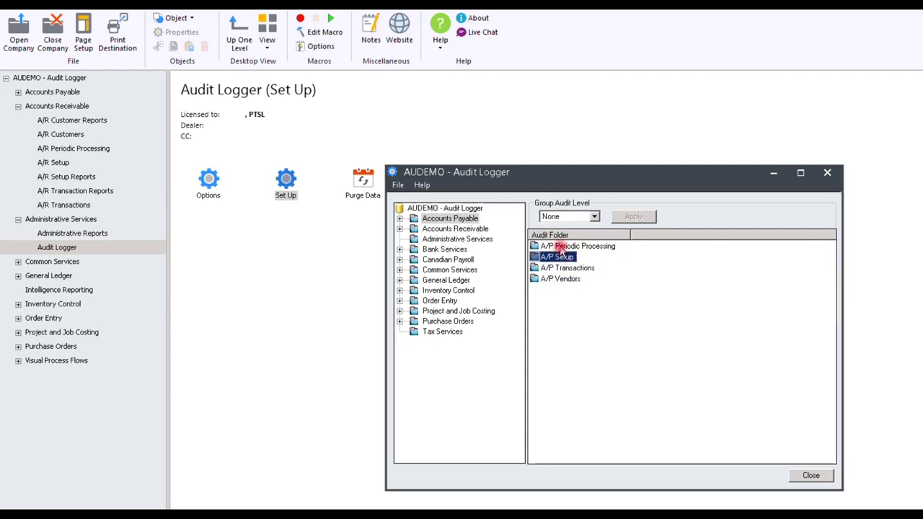
left_click(561, 247)
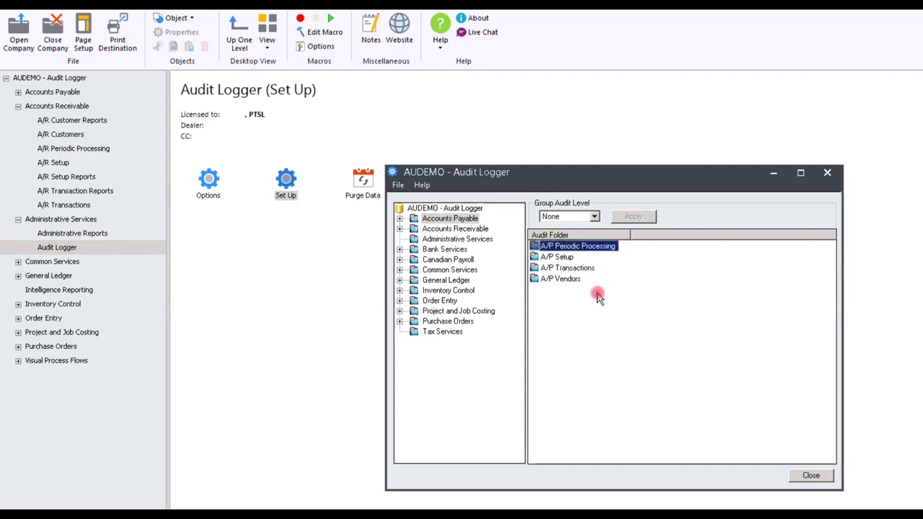
- Open the A/P Vendors folder and review the audit level of each of its views
double_click(556, 280)
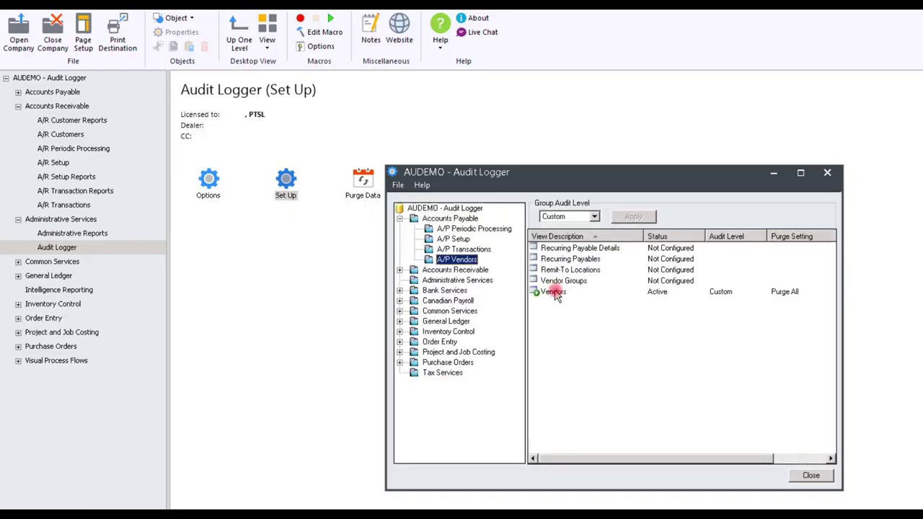
left_click(555, 292)
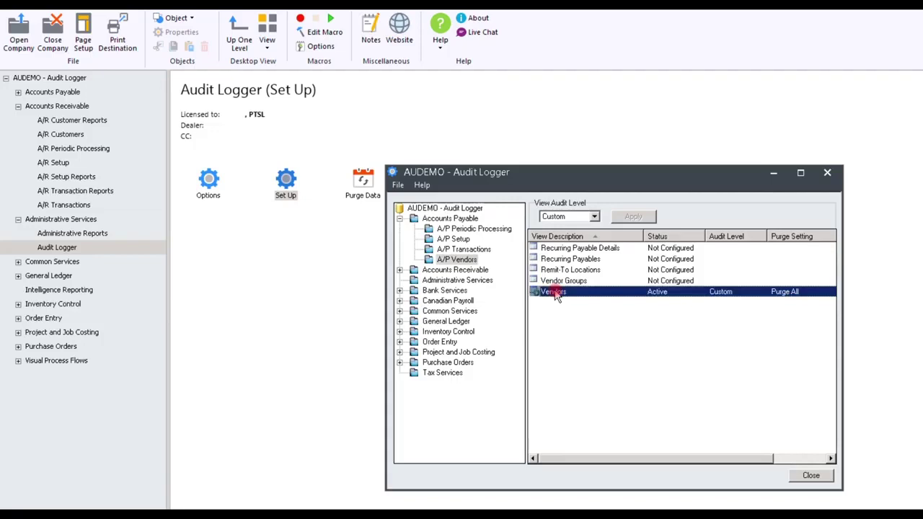
left_click(559, 281)
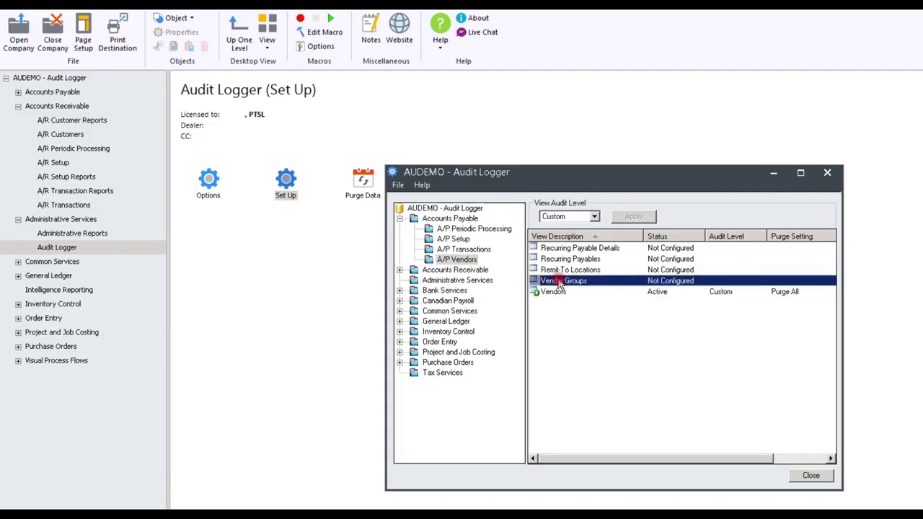
left_click(558, 269)
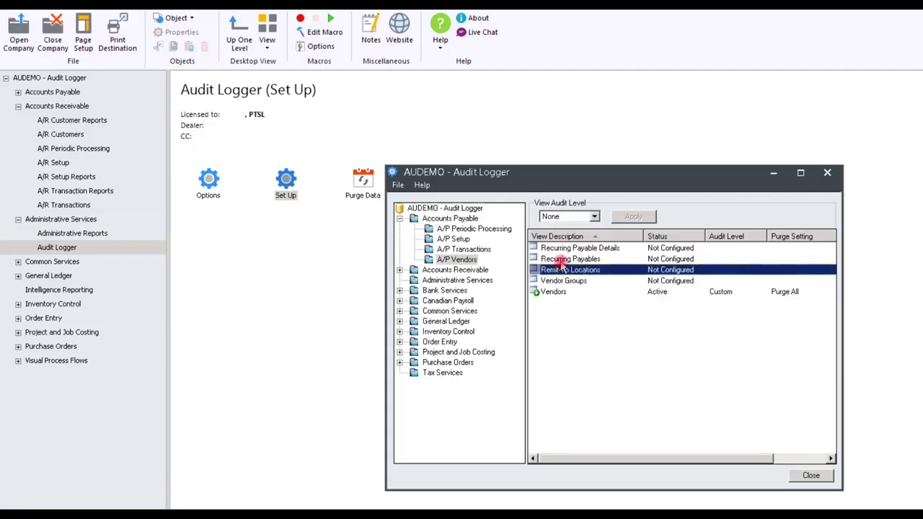
left_click(561, 260)
left_click(562, 249)
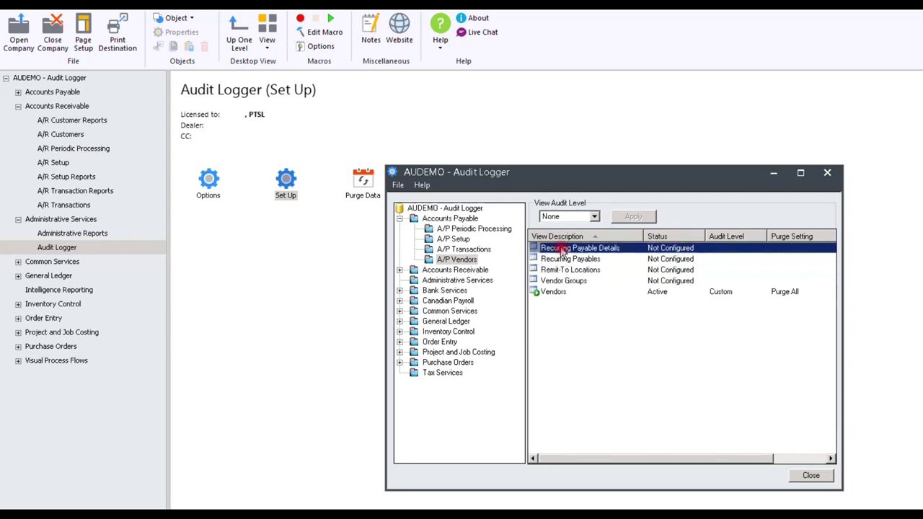
- Open the Vendors view's audit fields, keep the status Active, set the audit level to Low and purging to Unlimited
double_click(544, 292)
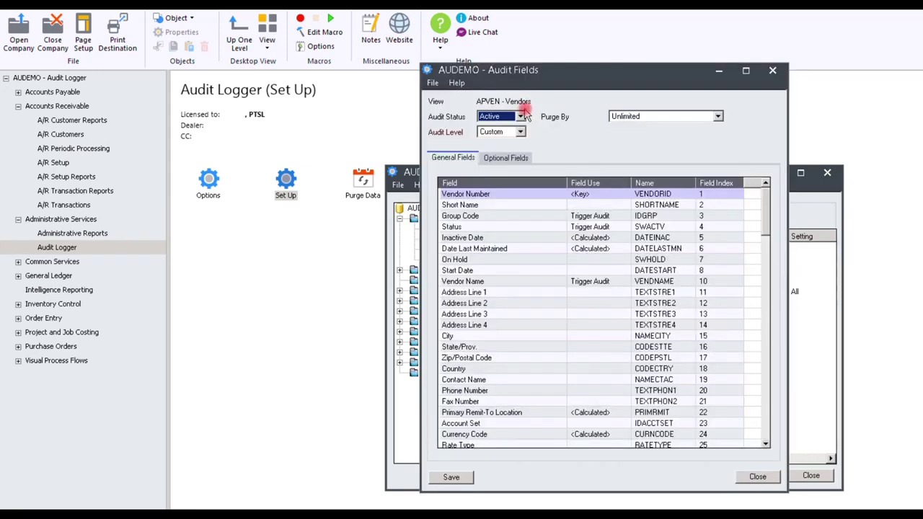
left_click(520, 116)
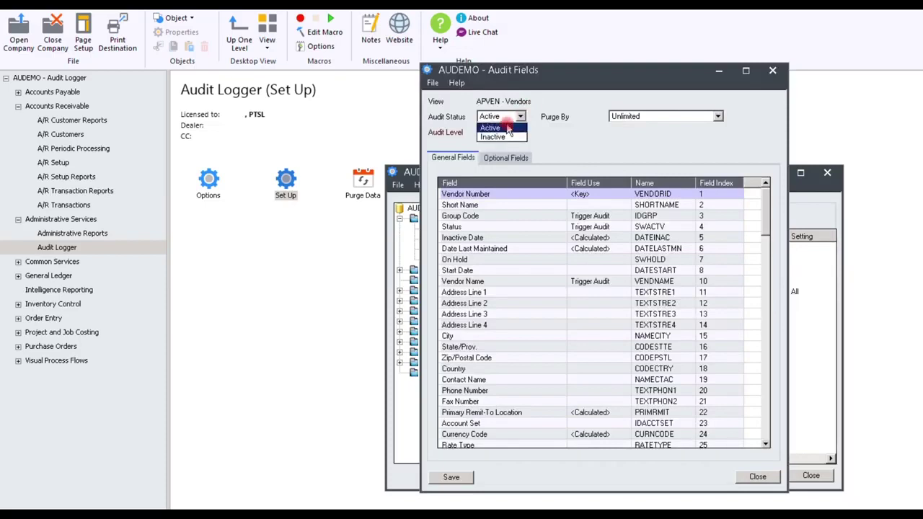
left_click(559, 104)
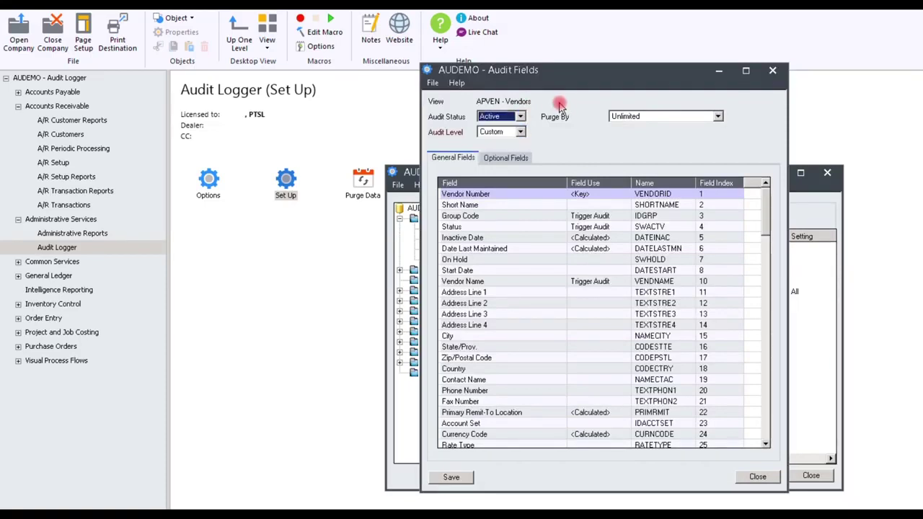
left_click(518, 134)
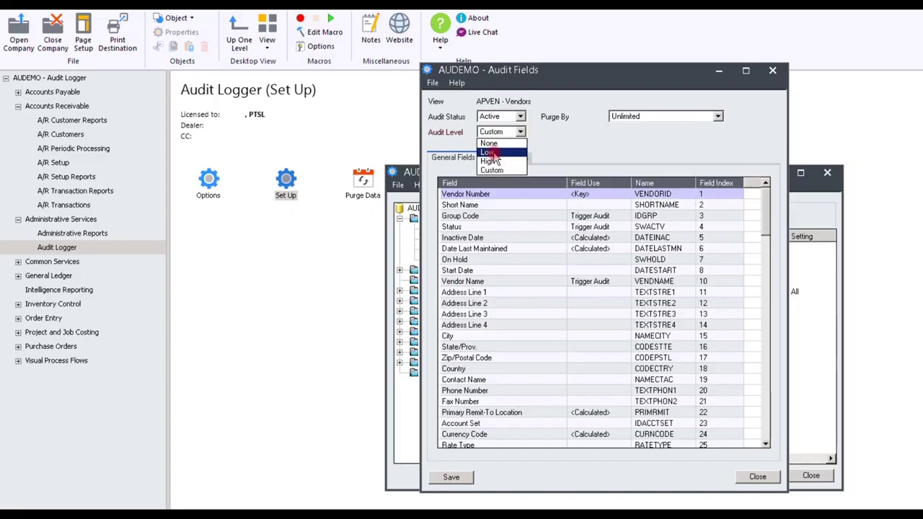
left_click(491, 154)
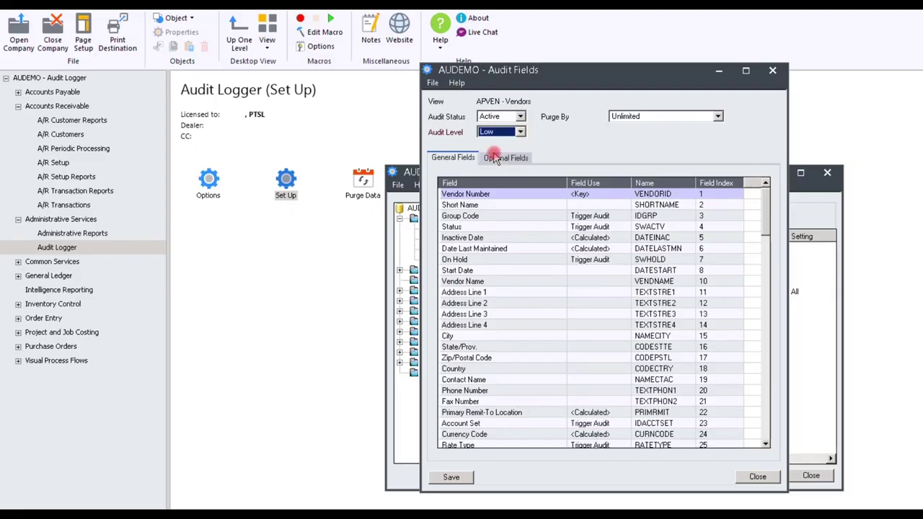
left_click(718, 119)
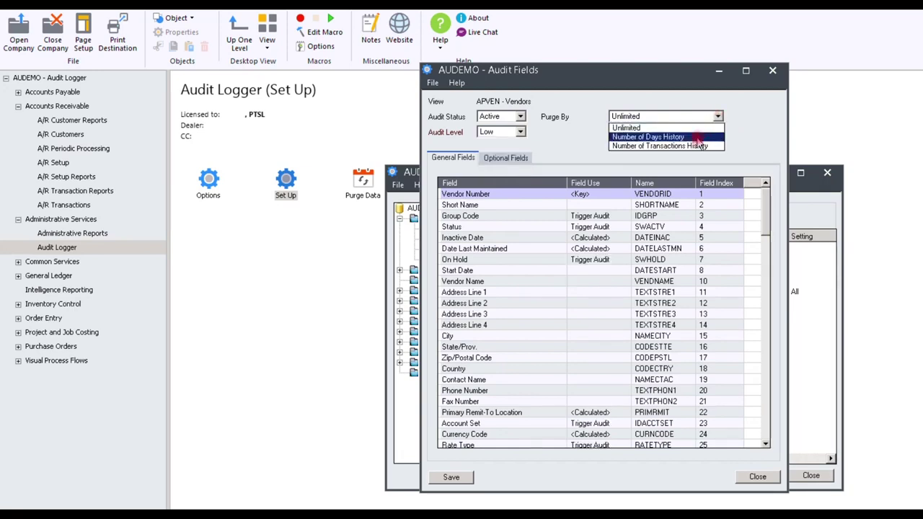
left_click(688, 129)
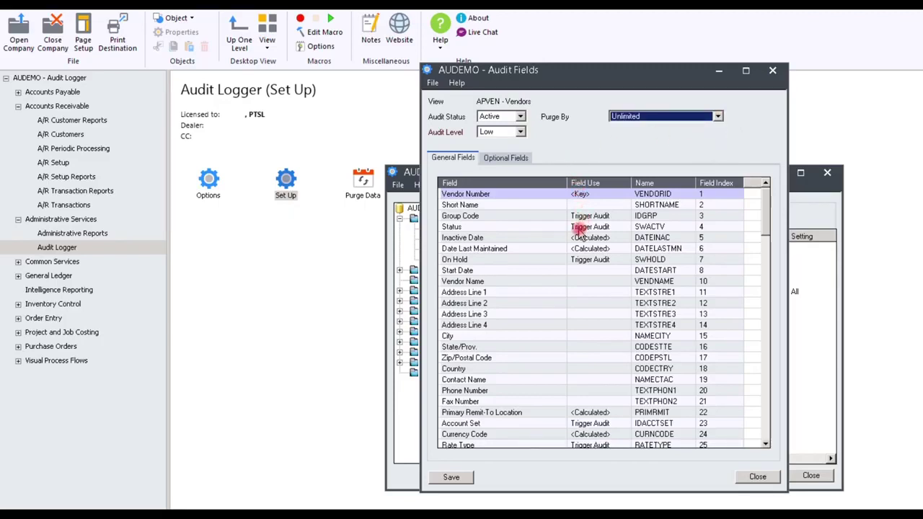
- Set Vendor Name, Address Line 1, City, State/Prov., Zip/Postal Code and Country to Trigger Audit, and save the vendor audit fields
double_click(583, 281)
double_click(584, 294)
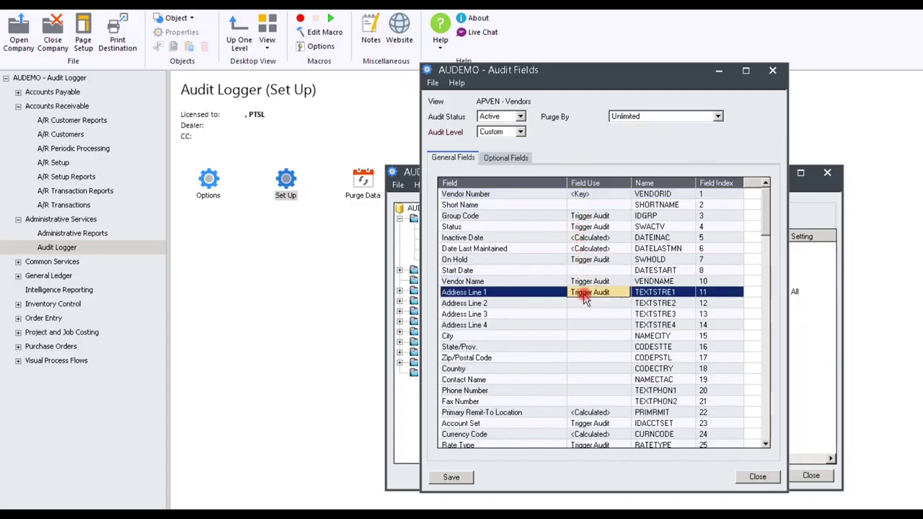
double_click(587, 336)
double_click(590, 346)
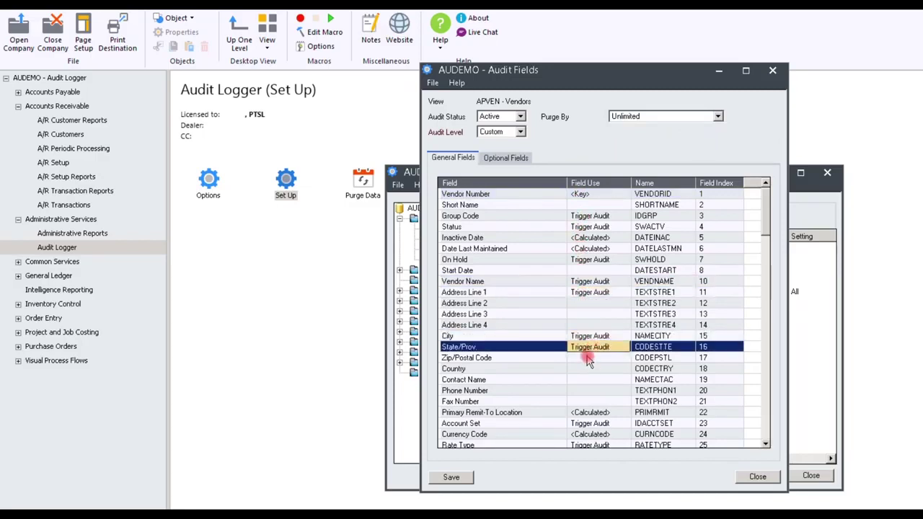
double_click(588, 358)
double_click(590, 368)
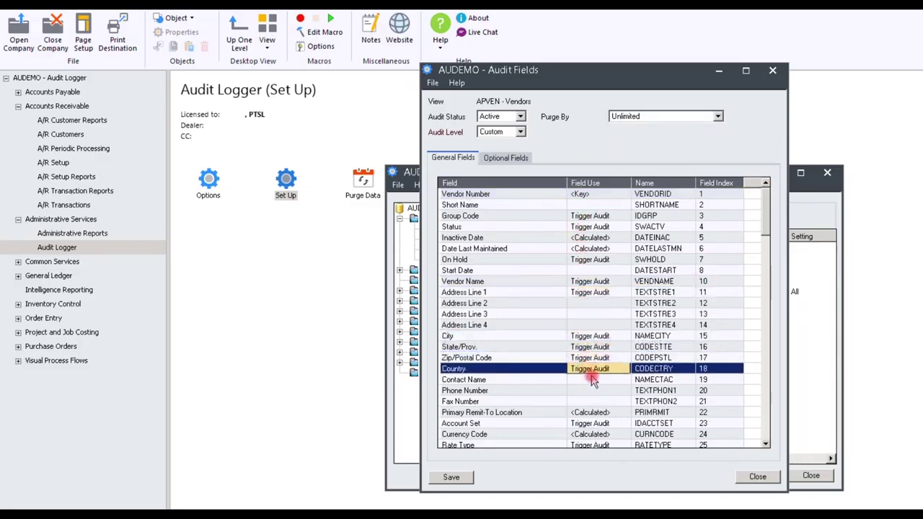
left_click(450, 477)
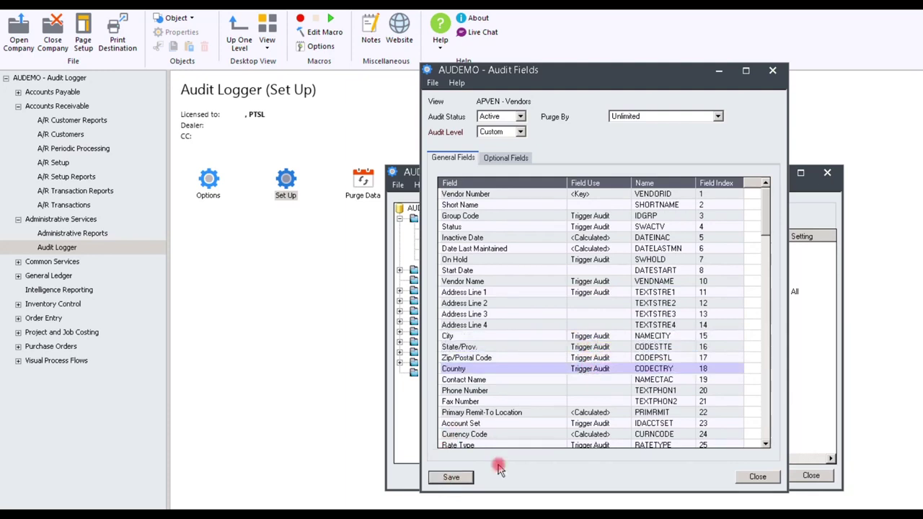
left_click(507, 158)
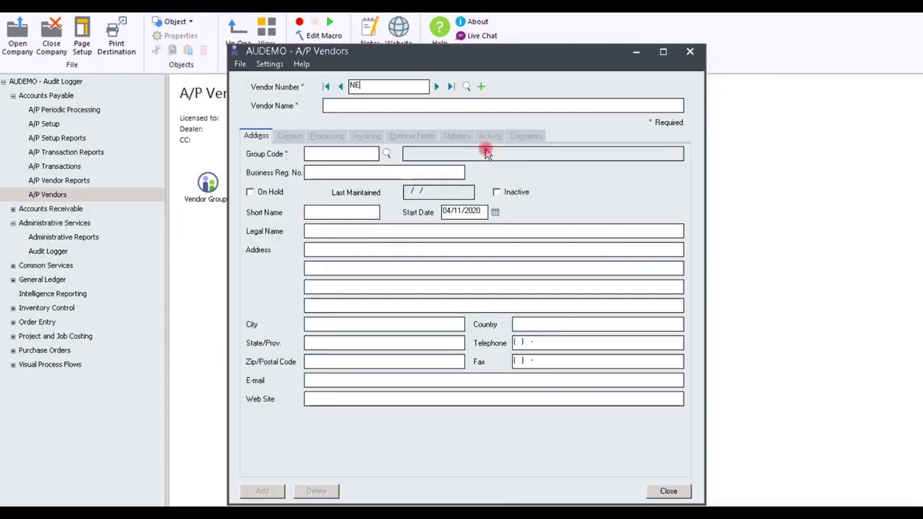
- Start a vendor record numbered NEW-VENDOR, named New Vendor, with group code ASC
type("W-VENDOR")
key("Tab")
type("New Vendor")
key("Tab")
left_click(387, 158)
left_click(336, 223)
- Fill in the vendor's street address, city and state, and add the vendor record
left_click(323, 249)
type("123 Smith St")
key("Tab")
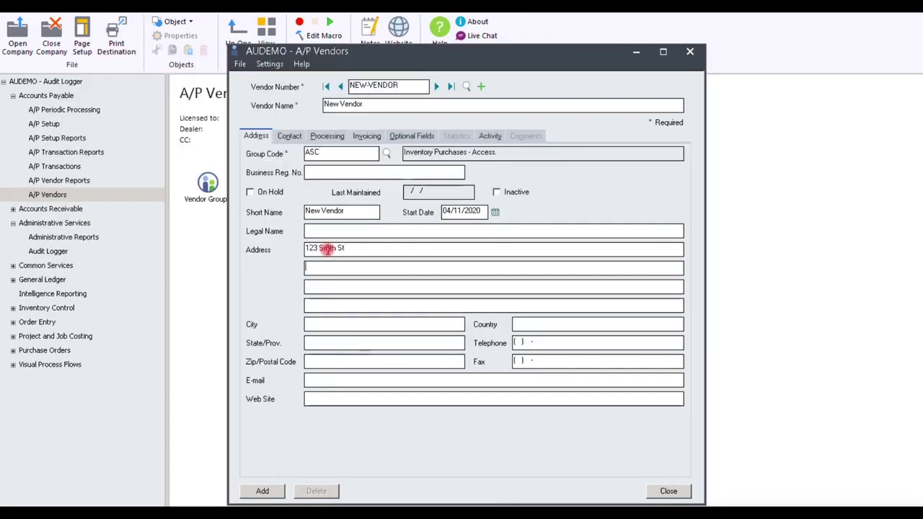
left_click(344, 320)
type("Atlanta")
key("Tab")
type("Geo")
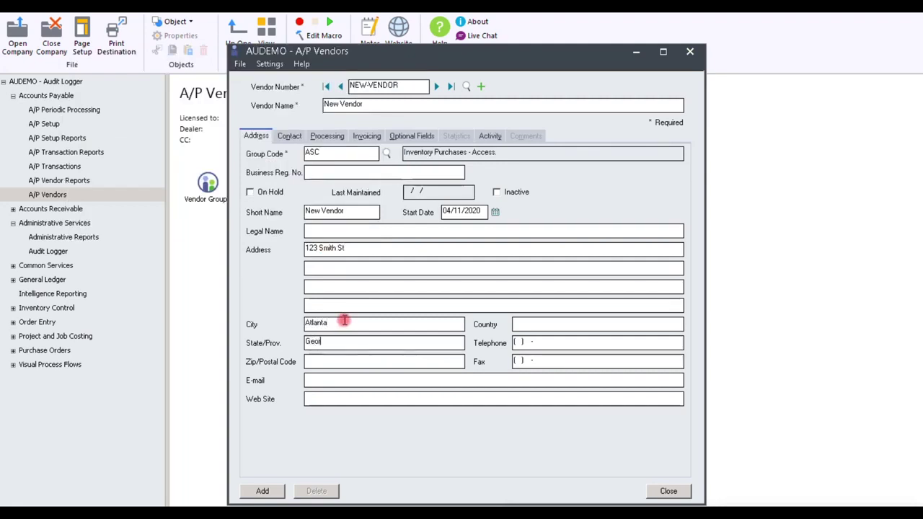
type("rgian")
key("BackSpace")
left_click(263, 491)
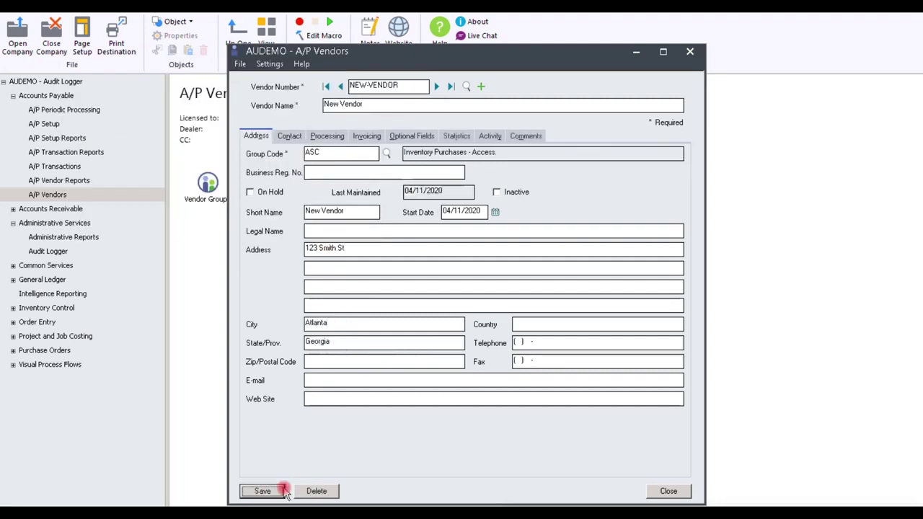
- Replace the vendor's street address with a different one and save the record
left_click_drag(347, 248, 305, 248)
type("555")
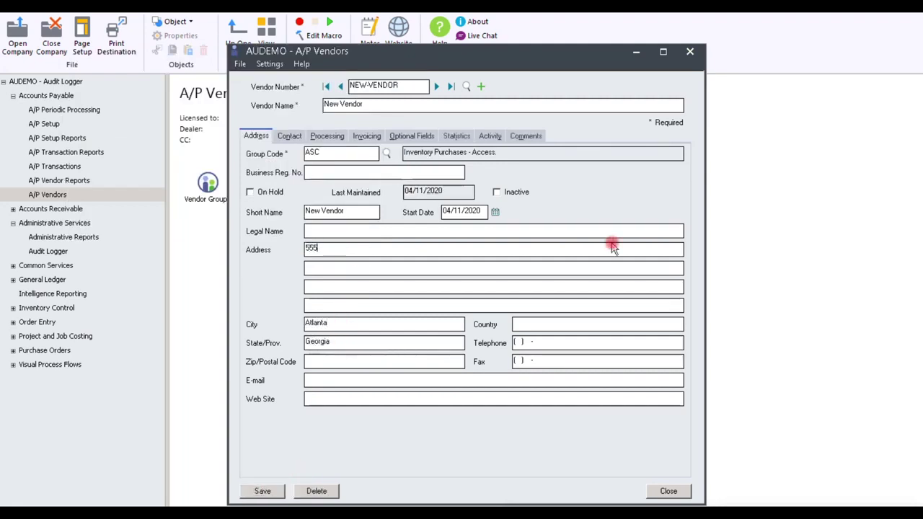
type(" Jones Rd")
left_click(268, 491)
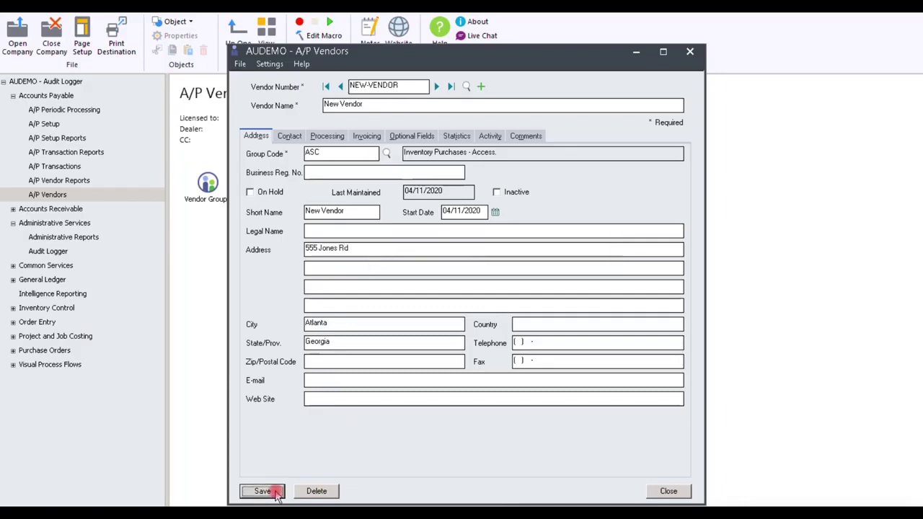
- Mark the new vendor as inactive and delete its record
left_click(494, 191)
left_click(333, 490)
left_click(611, 362)
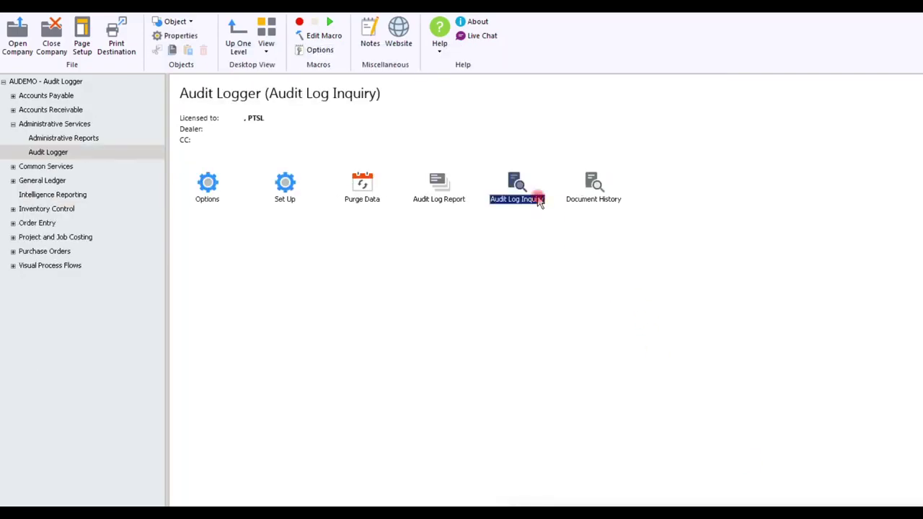
- Open the Audit Log Inquiry and set its date range from 04/11/2020 to 04/11/2020
double_click(522, 189)
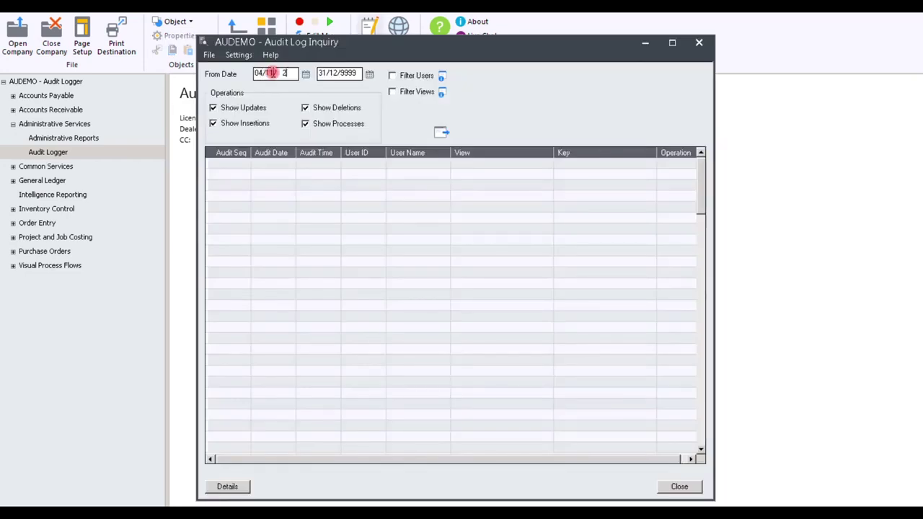
key("Tab")
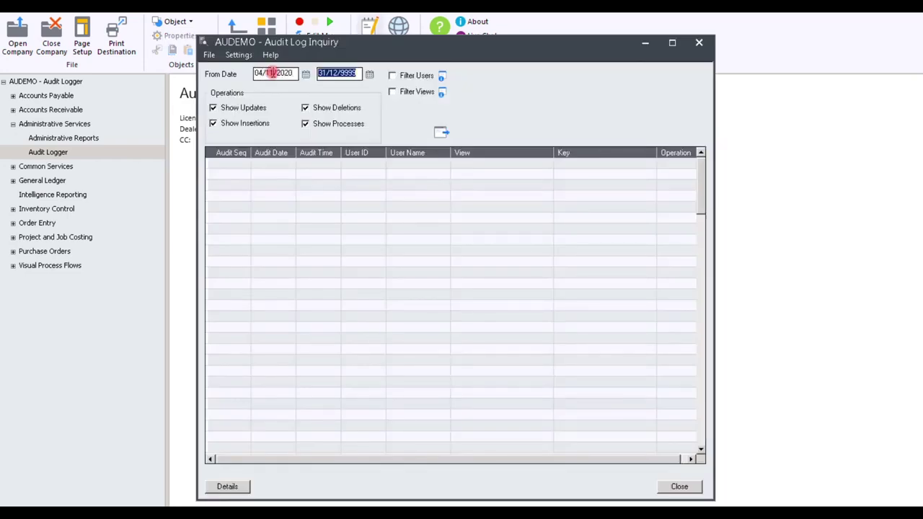
type("04/11/2020")
- Turn on the inquiry's user filter, dismiss its user list without choosing anyone, and turn on the view filter
left_click(392, 75)
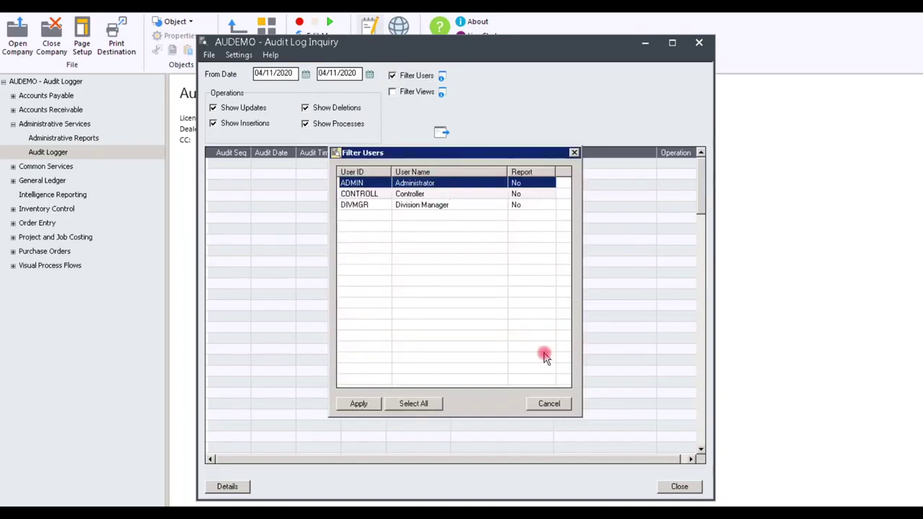
left_click(547, 403)
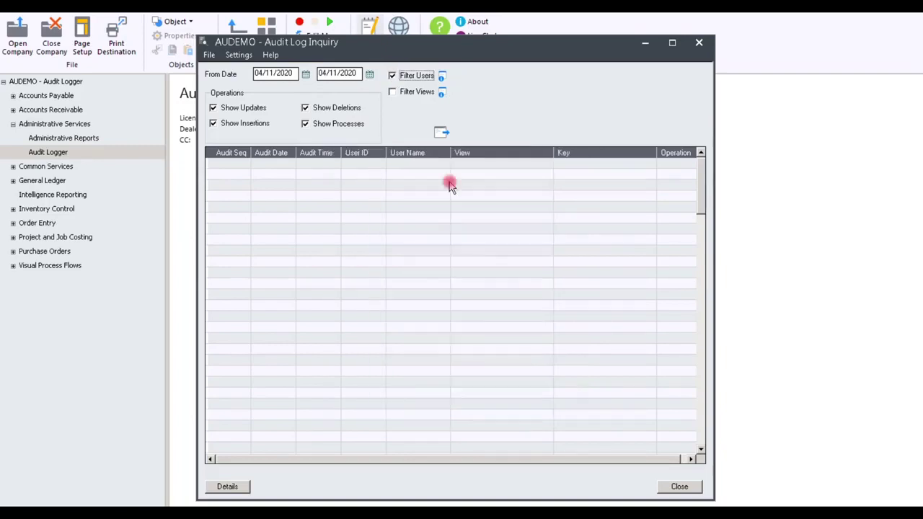
left_click(391, 93)
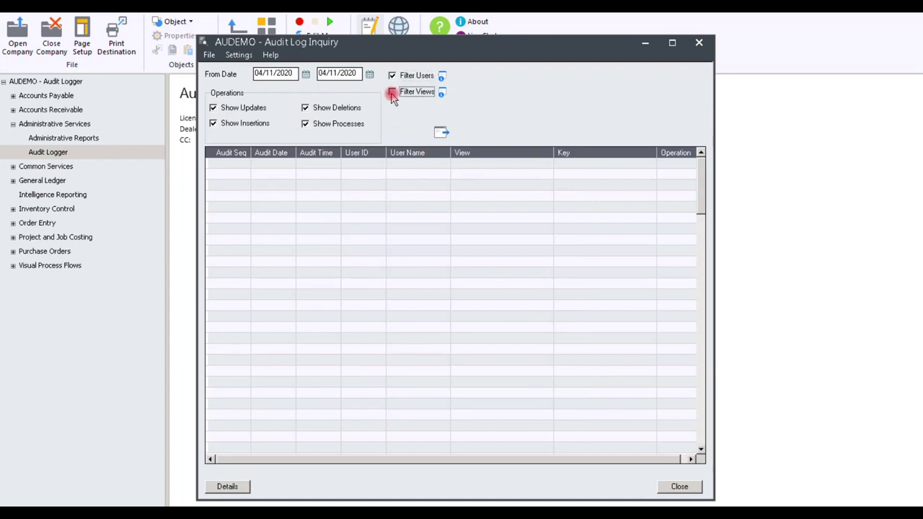
- Open the inquiry's view filter and look through its modules from Accounts Payable to Common Services
left_click(392, 94)
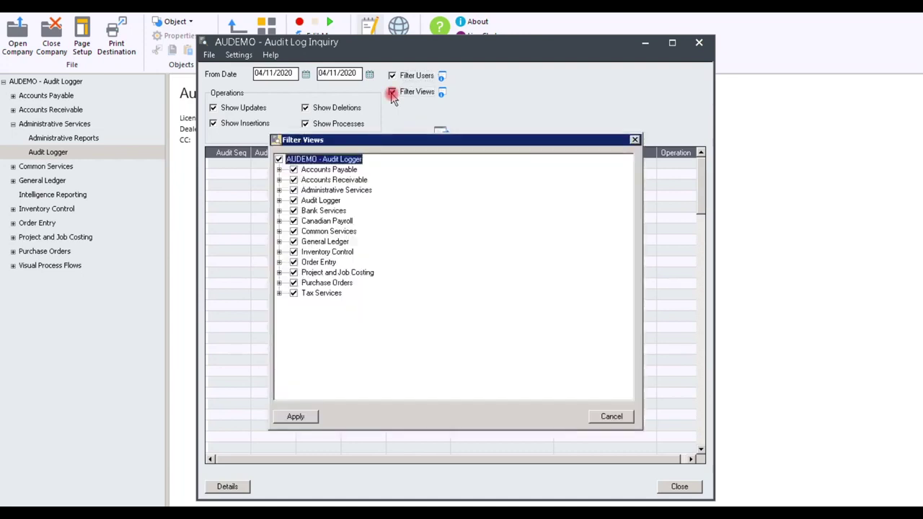
left_click(328, 169)
left_click(325, 180)
left_click(328, 190)
left_click(326, 201)
left_click(324, 211)
left_click(328, 220)
left_click(332, 231)
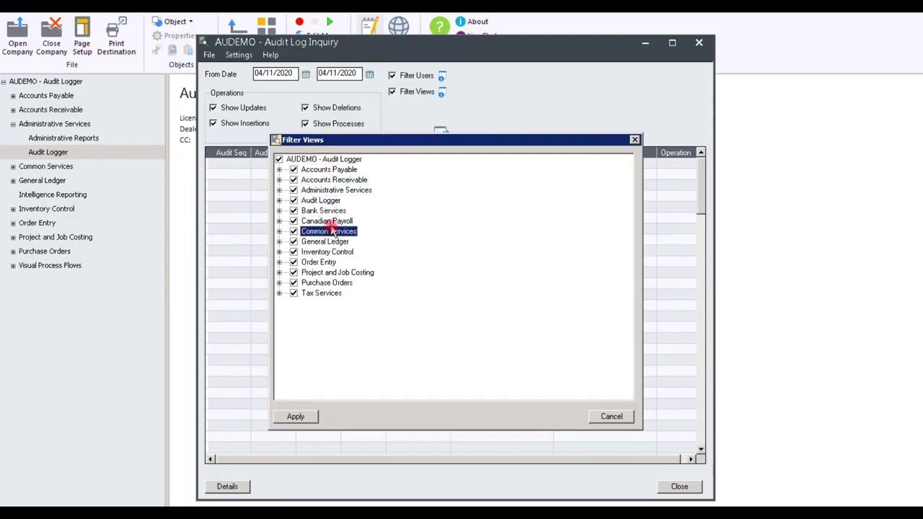
- Try limiting the inquiry's view filter to Accounts Payable, reselect all modules, and dismiss the filter without applying it
left_click(294, 168)
left_click(280, 169)
left_click(278, 158)
left_click(293, 169)
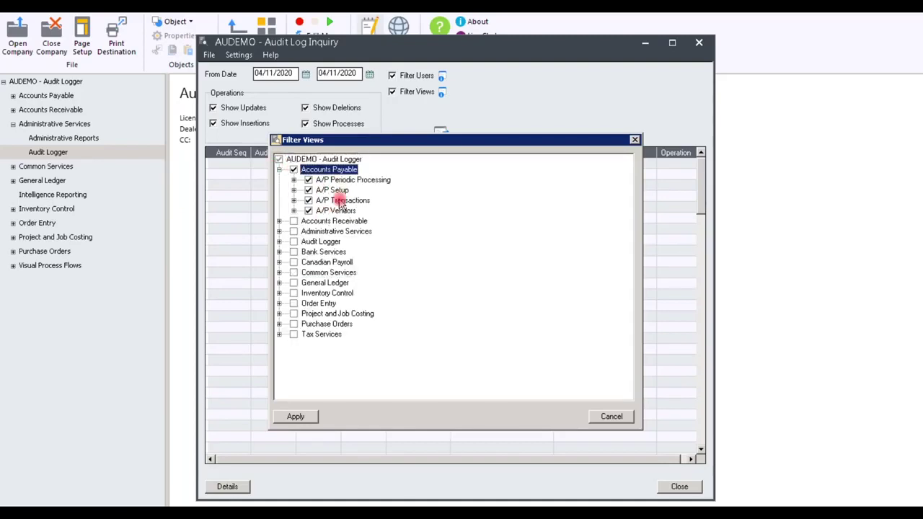
left_click(278, 159)
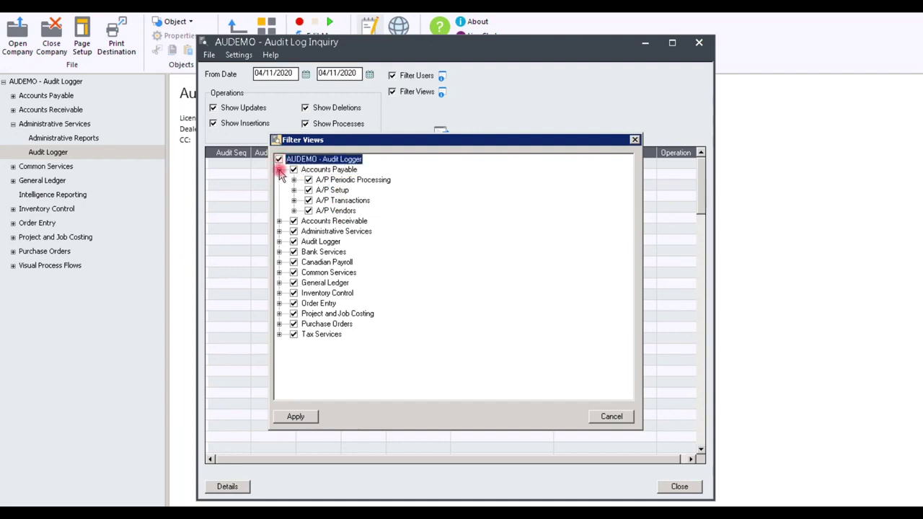
left_click(609, 417)
- Turn off the inquiry's user filter and load the audit log entries for the chosen date range
left_click(392, 75)
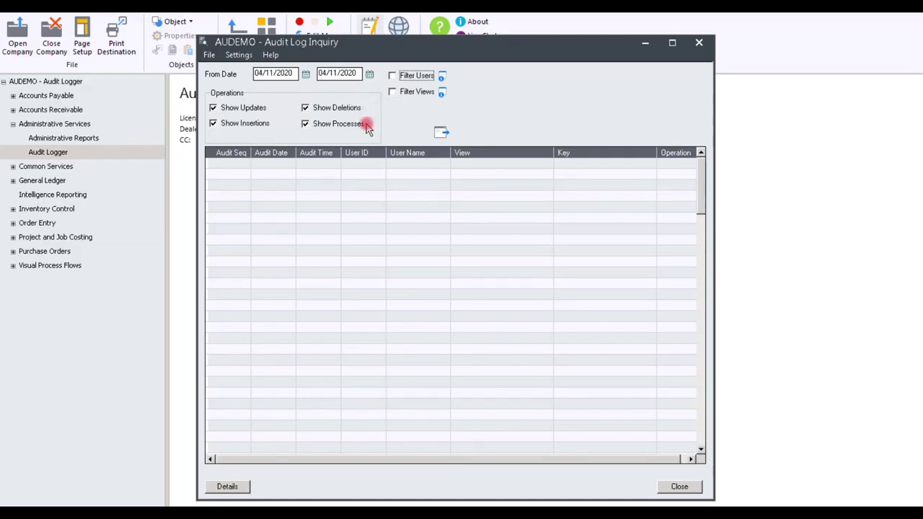
left_click(441, 132)
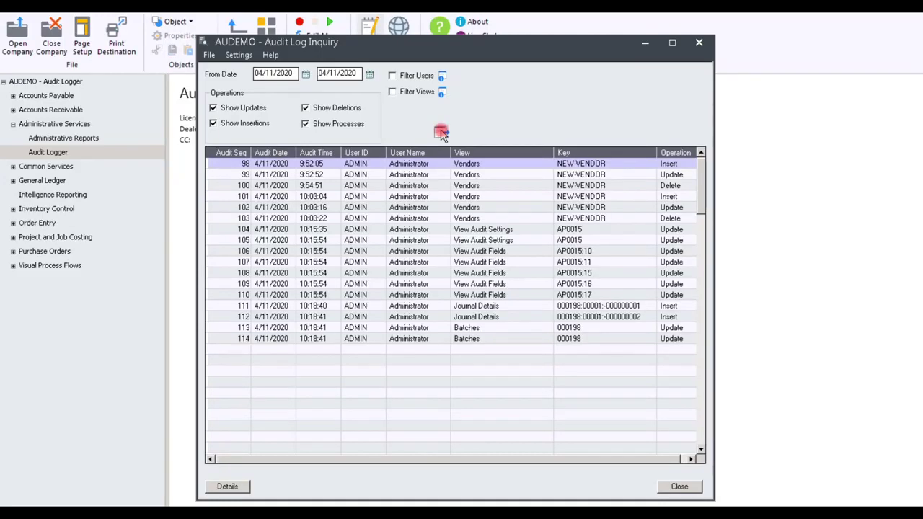
- Go through audit log entries 98 to 105 one by one, comparing their view, key and operation
left_click(238, 165)
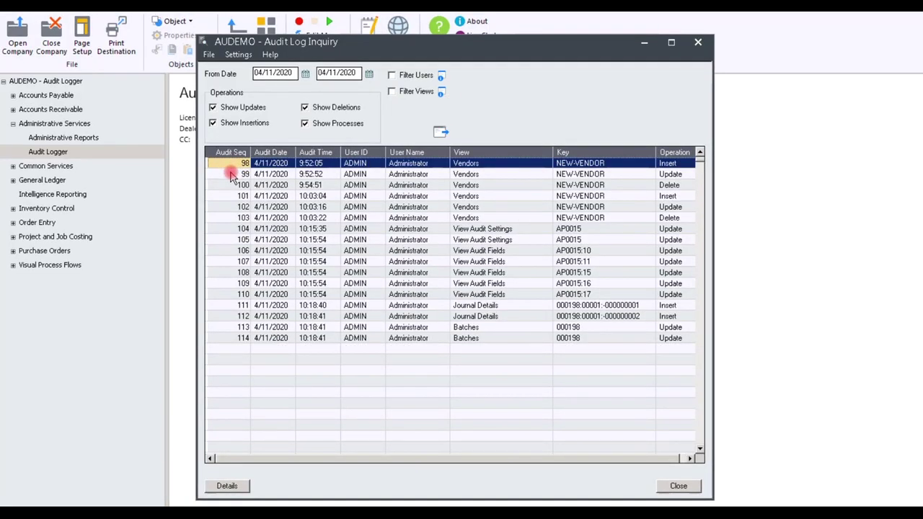
left_click(233, 174)
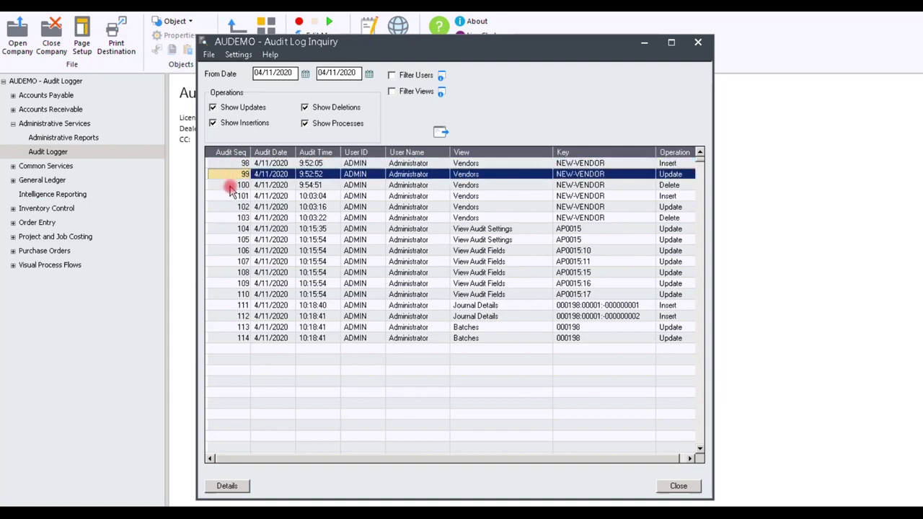
left_click(230, 185)
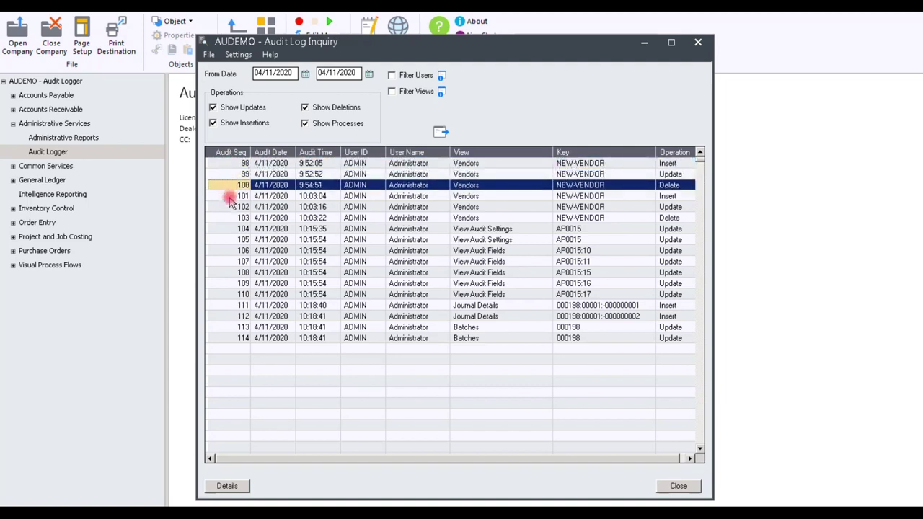
left_click(230, 199)
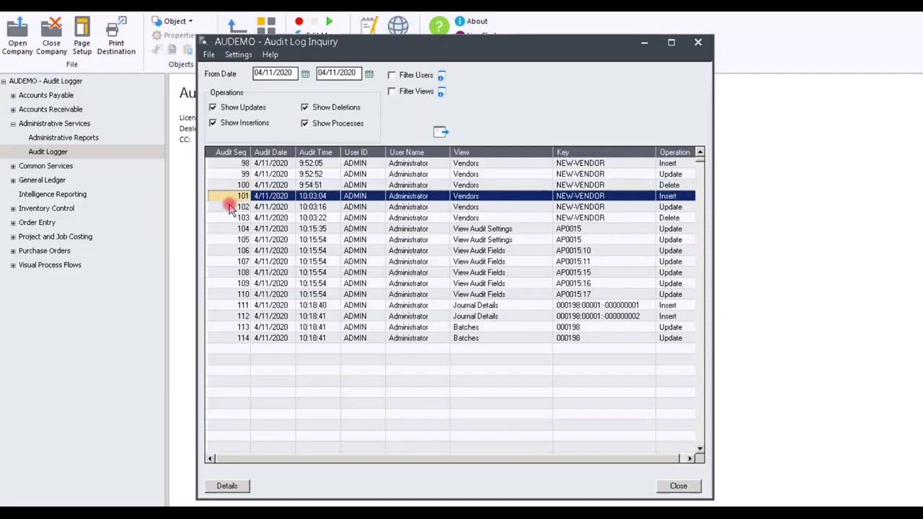
left_click(229, 207)
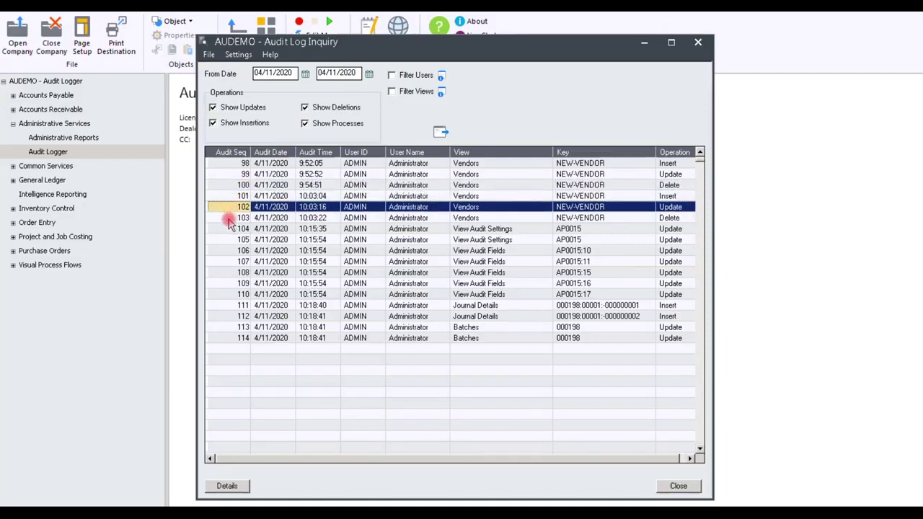
left_click(229, 219)
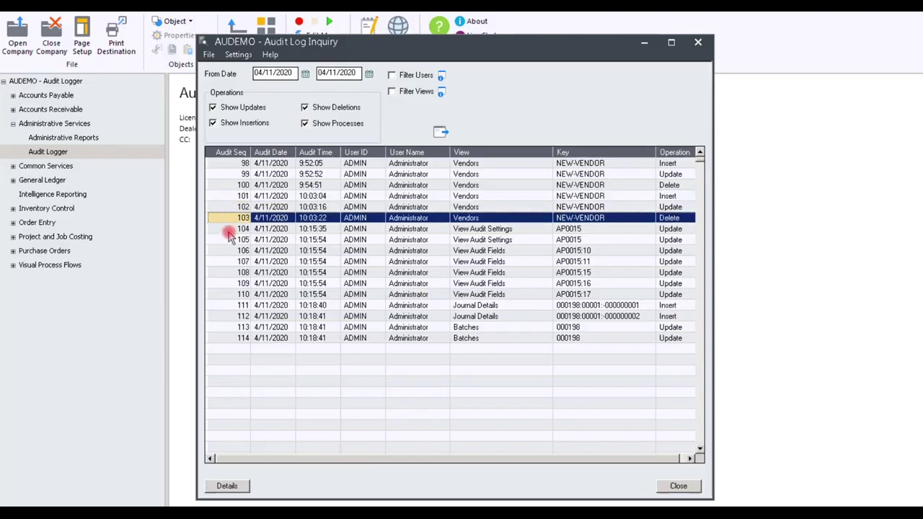
left_click(229, 230)
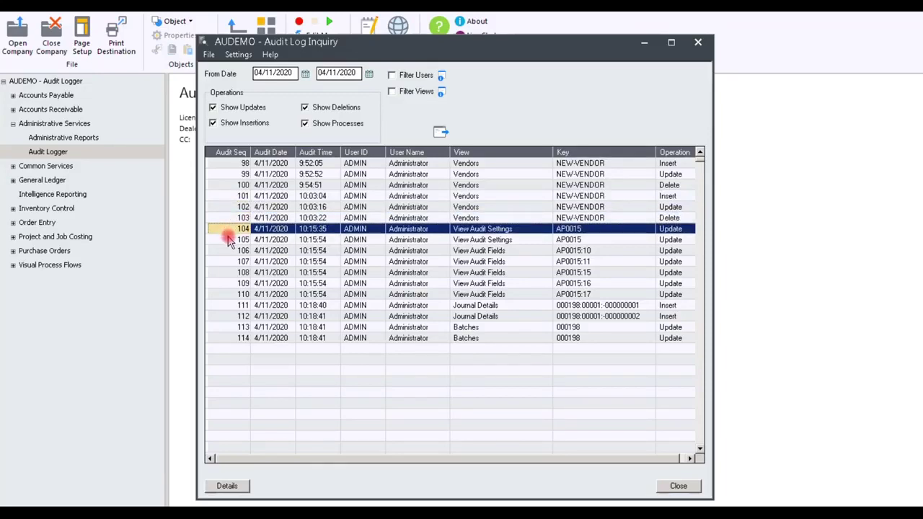
left_click(229, 241)
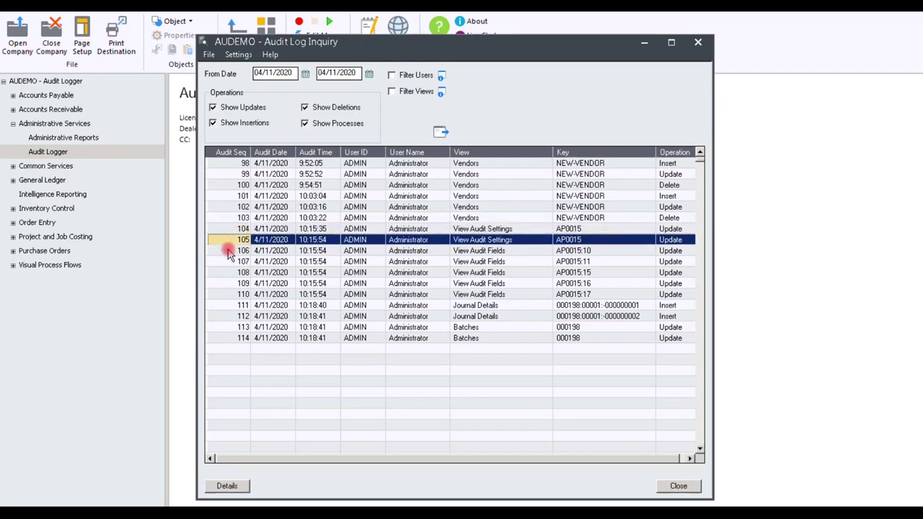
- Examine the audit details of the vendor update, vendor deletion, View Audit Settings update, journal detail insertion and batch update entries
double_click(315, 174)
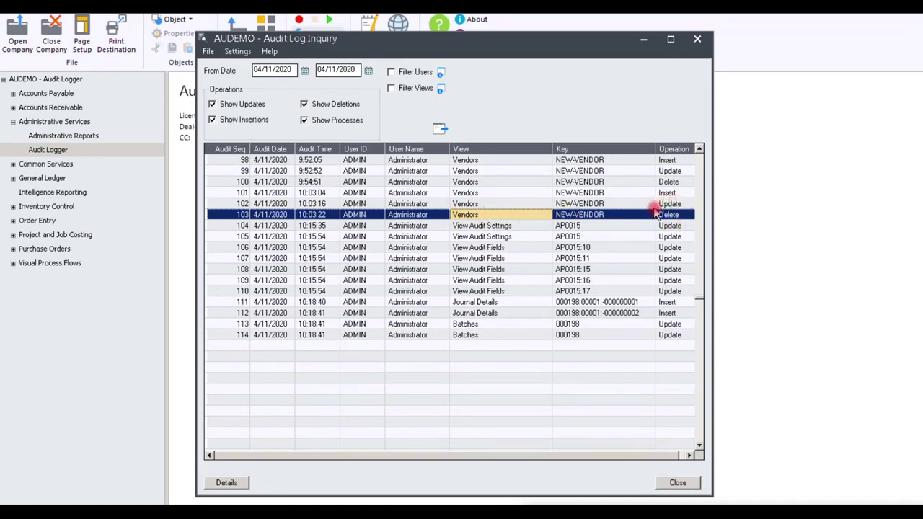
double_click(496, 215)
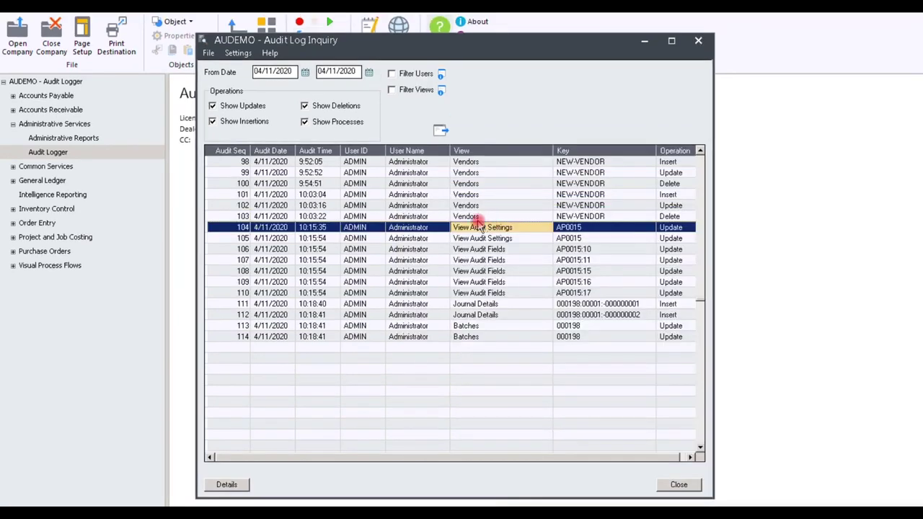
double_click(468, 228)
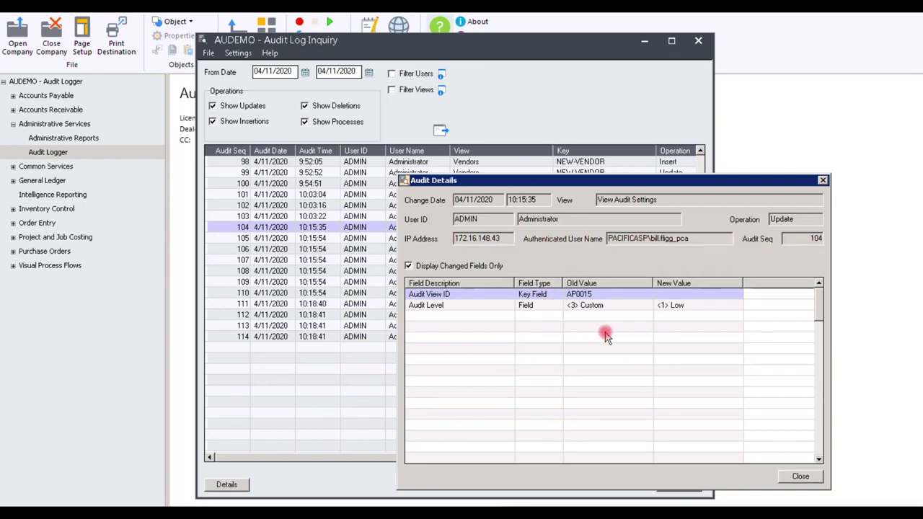
left_click(822, 181)
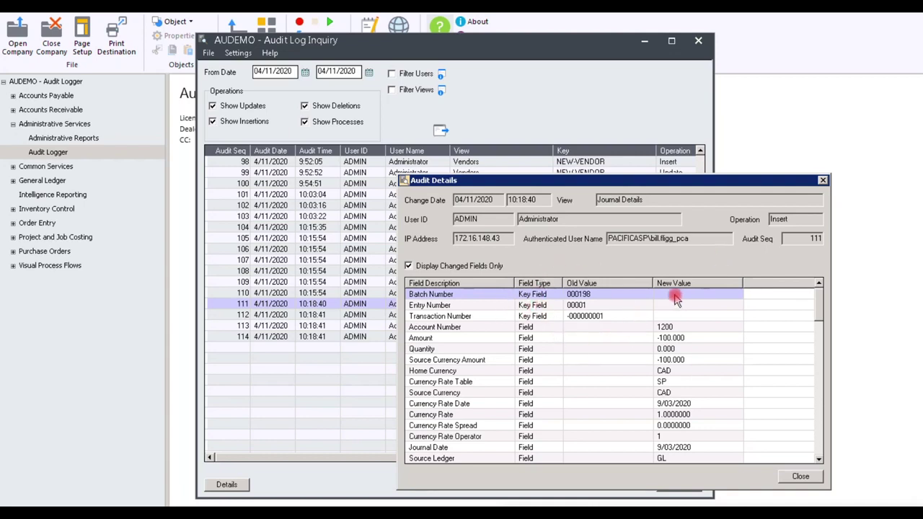
left_click(799, 476)
double_click(483, 326)
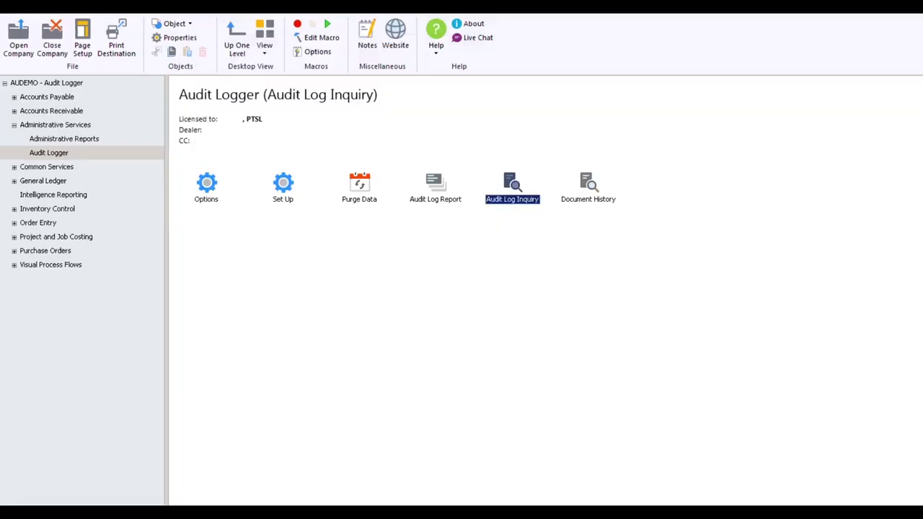
- Open the Audit Log Report and set its date range from 04/11/2020 to 04/11/2020
left_click(437, 187)
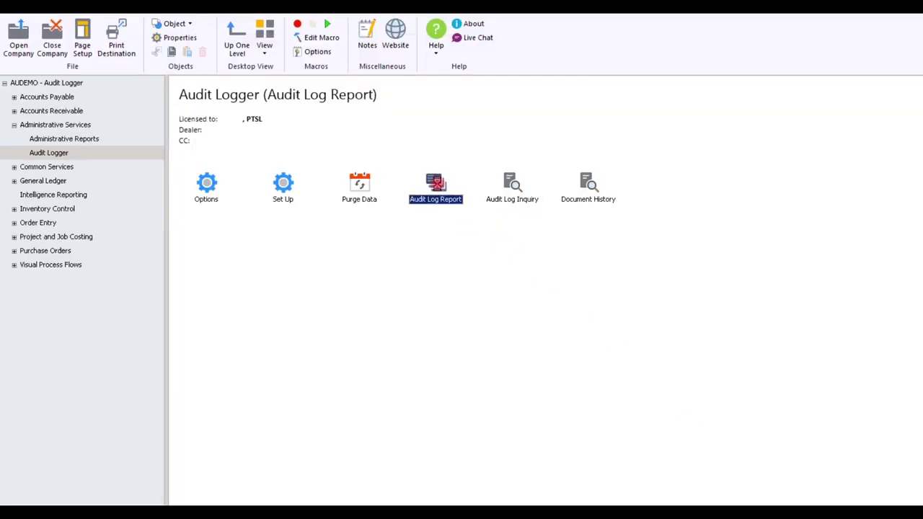
left_click(584, 270)
left_click_drag(584, 270, 559, 272)
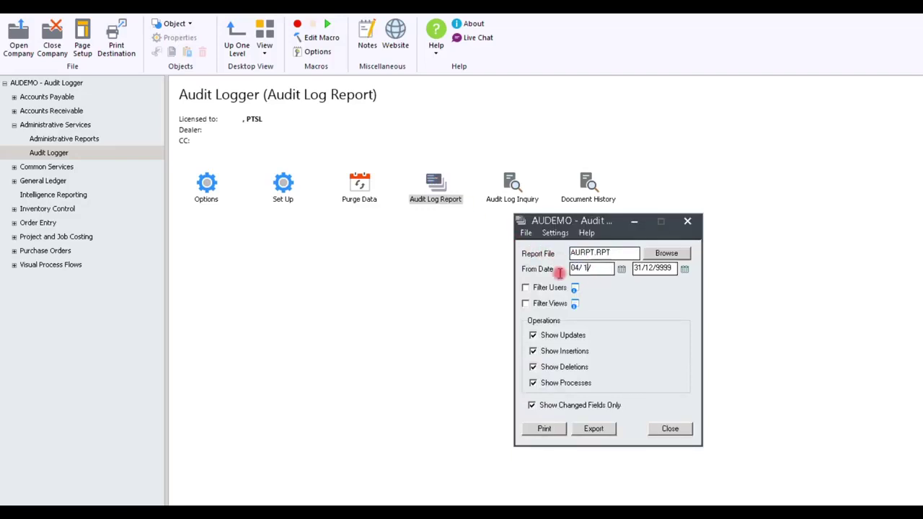
key("Tab")
type("0")
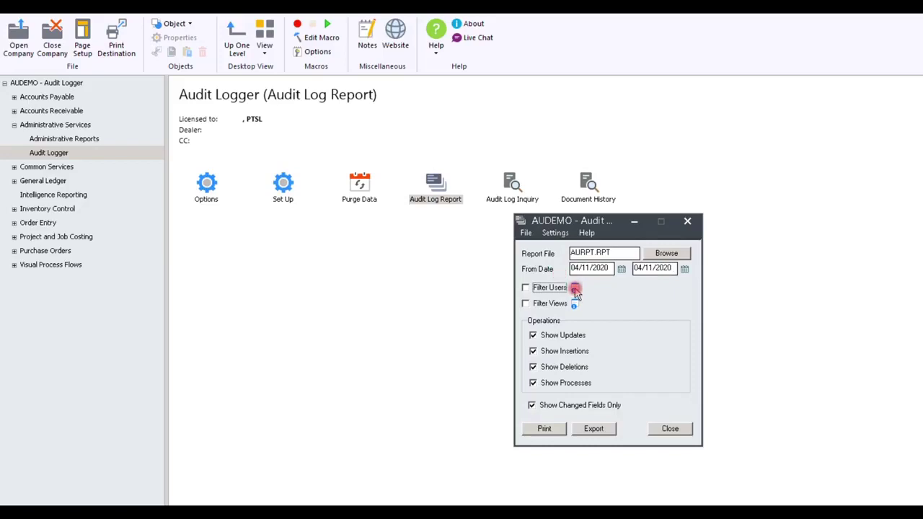
- Look through the report's user filter list and dismiss it without choosing anyone
left_click(575, 288)
left_click(587, 257)
left_click(603, 271)
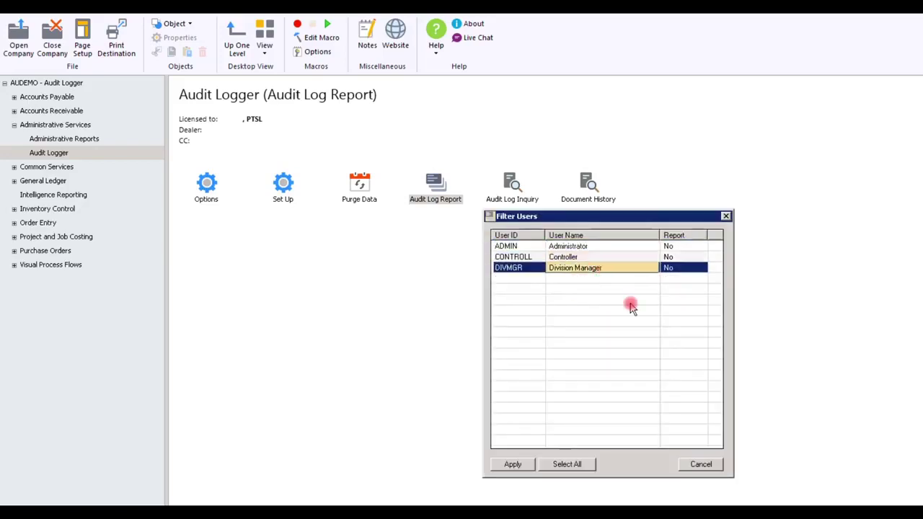
left_click(701, 464)
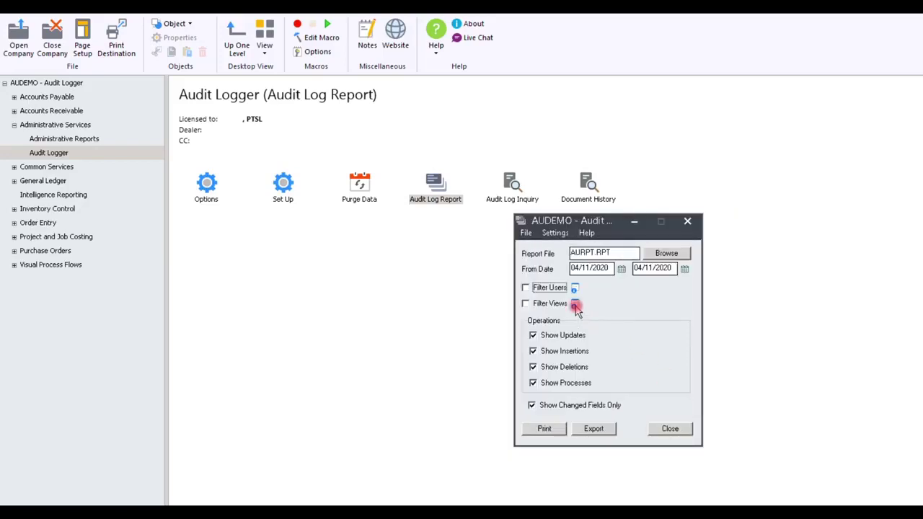
- Open the report's view filter, try narrowing it to Accounts Payable, reselect all modules, and dismiss it without applying
left_click(574, 305)
left_click(483, 234)
left_click(485, 244)
left_click(488, 254)
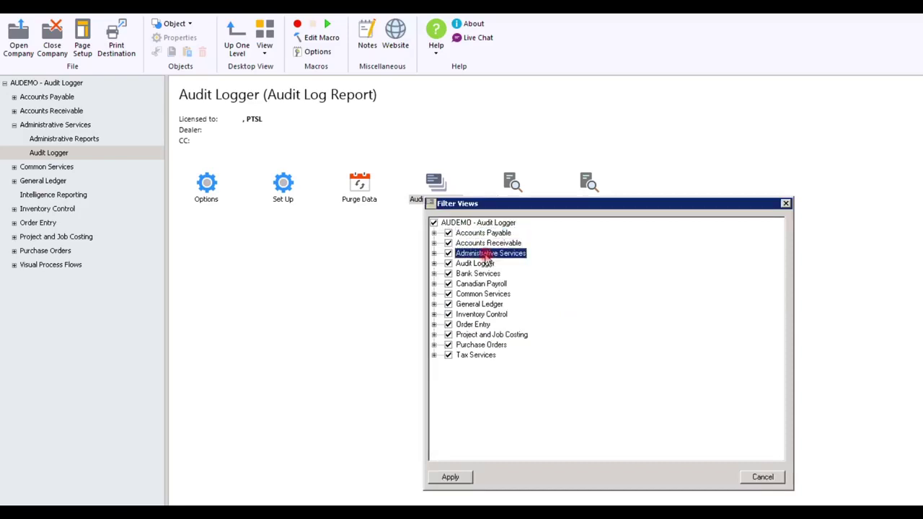
left_click(434, 233)
left_click(433, 223)
left_click(448, 233)
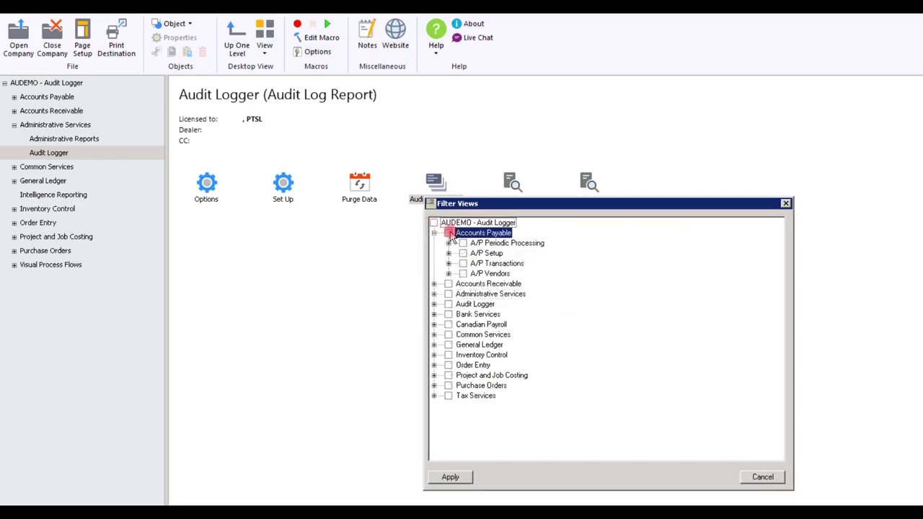
left_click(433, 223)
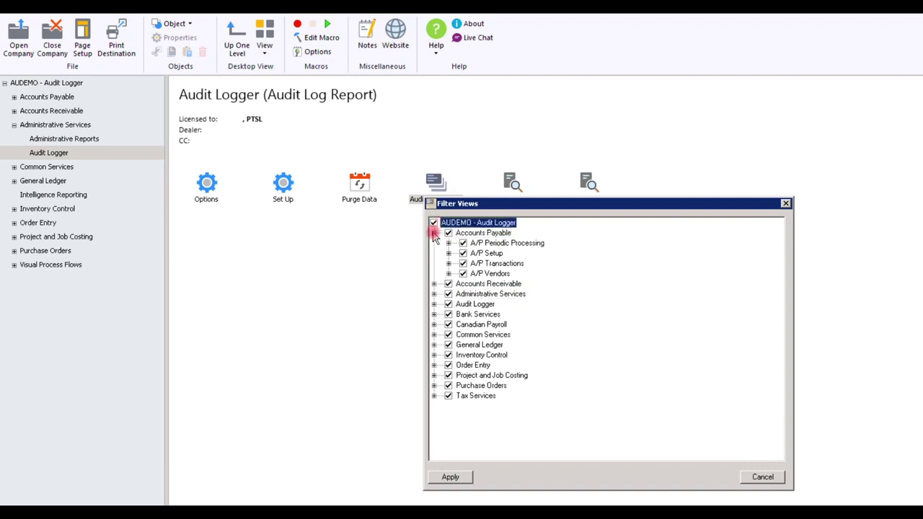
left_click(434, 232)
left_click(762, 477)
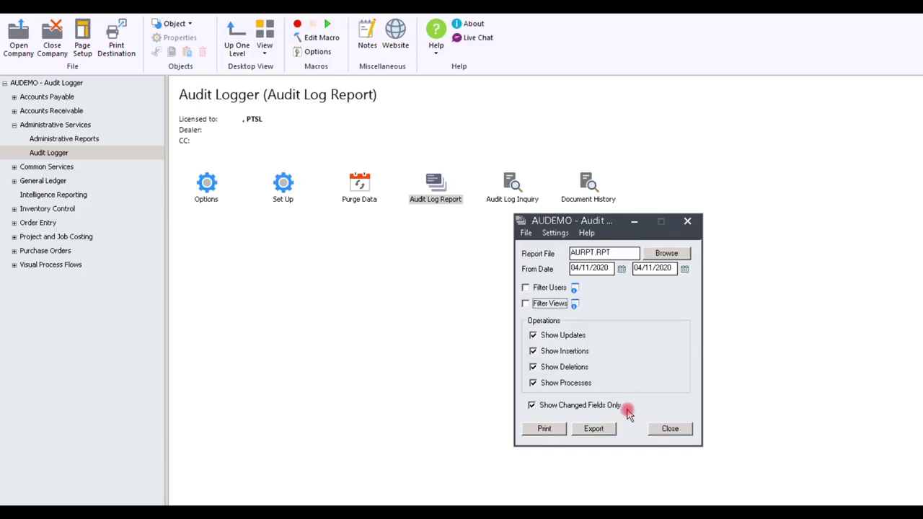
- View the export options of the Audit Log Report, dismiss them, and print the report instead
left_click(593, 429)
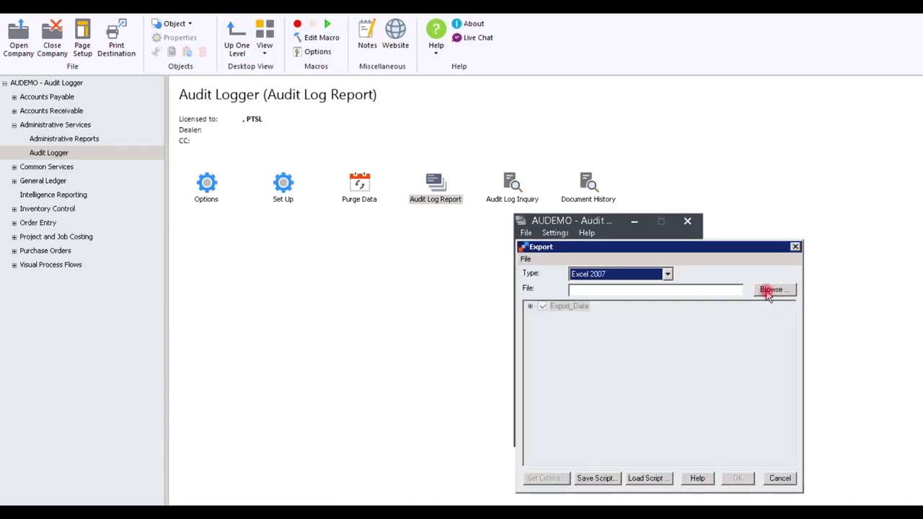
left_click(775, 478)
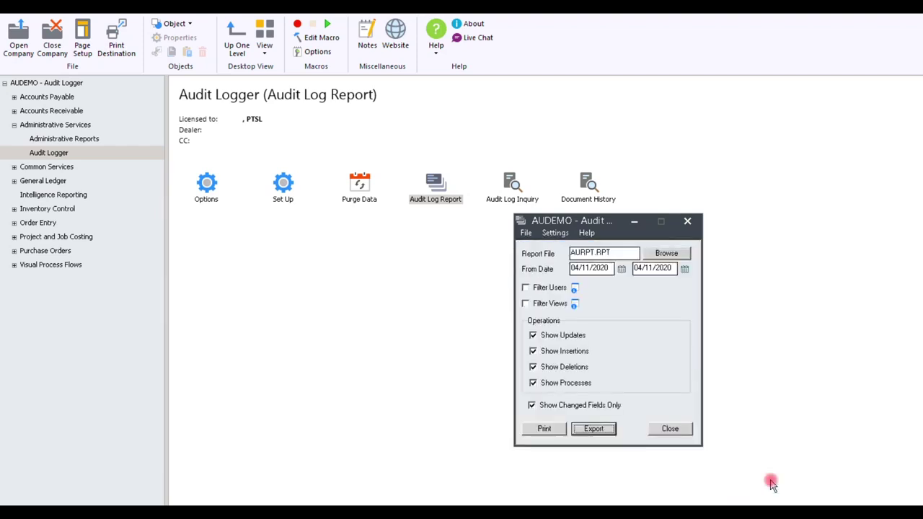
left_click(549, 429)
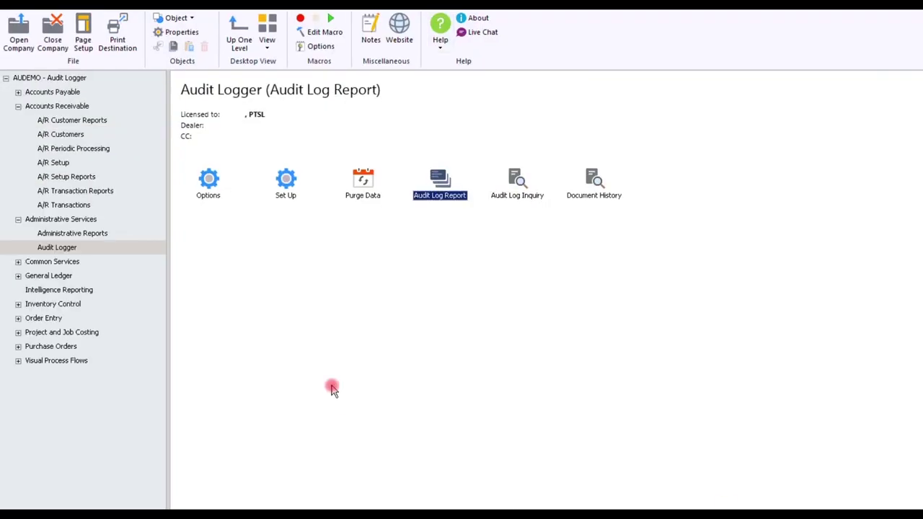
- Open Purge Data, compare its two purge modes, choose Purge all Transactions Through, and open its date calendar
left_click(364, 183)
double_click(364, 183)
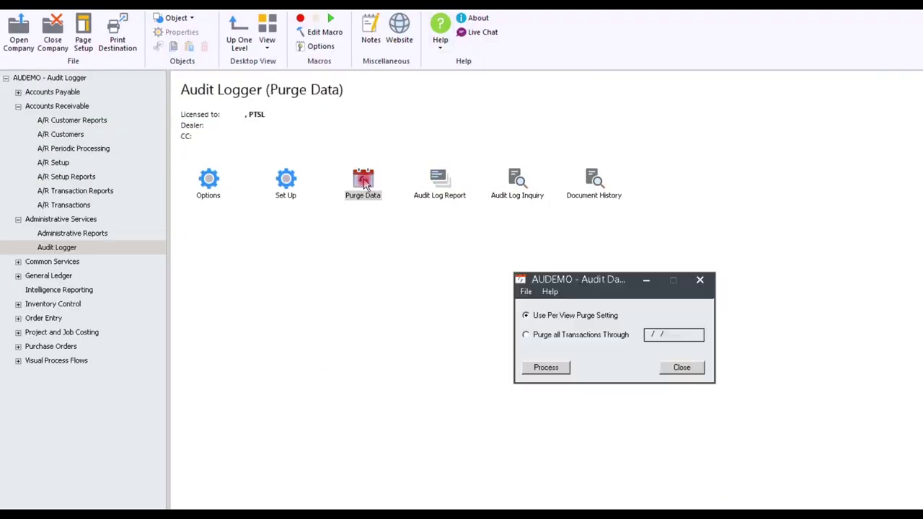
left_click(551, 336)
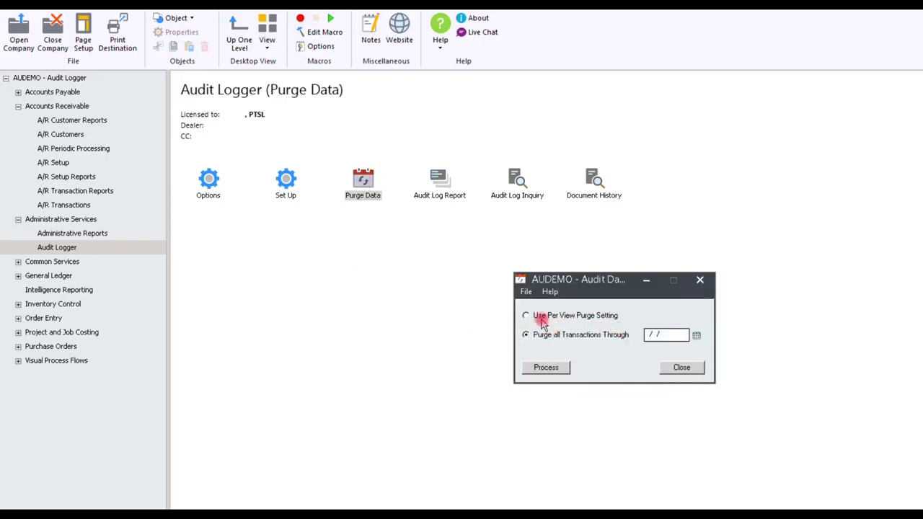
left_click(538, 319)
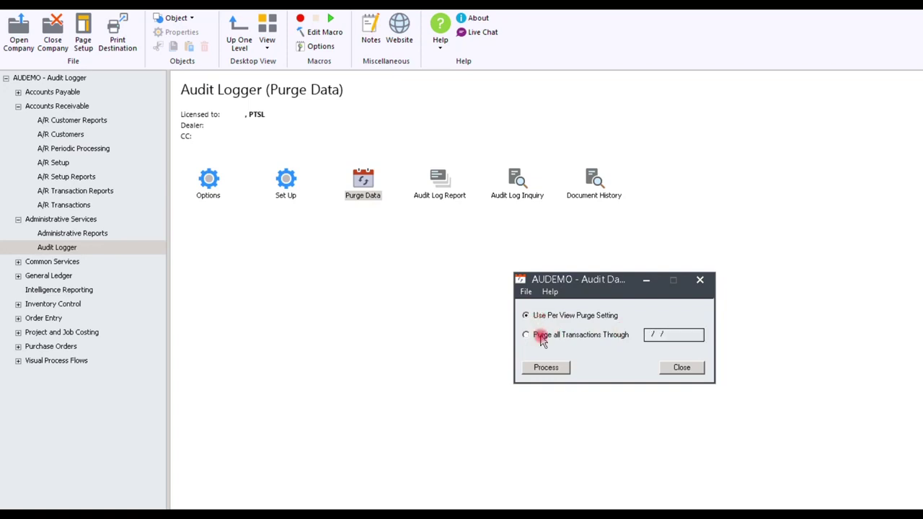
left_click(542, 341)
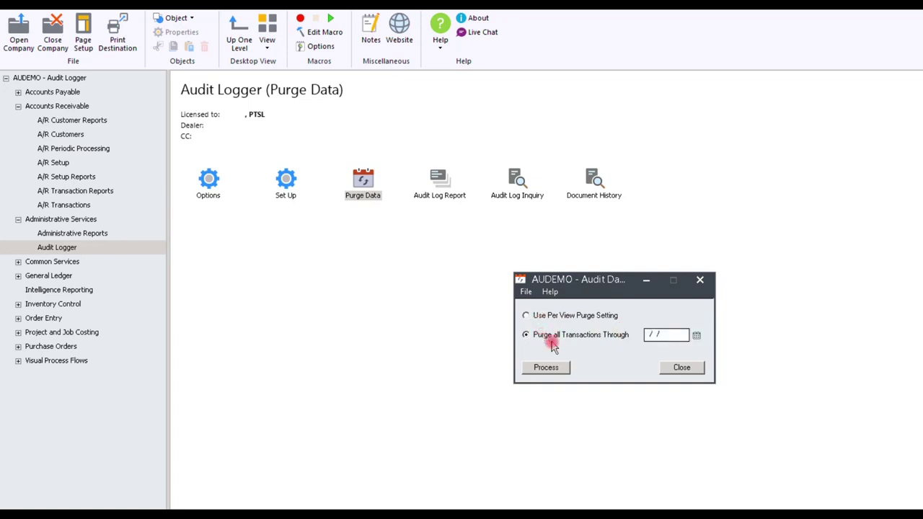
left_click(696, 336)
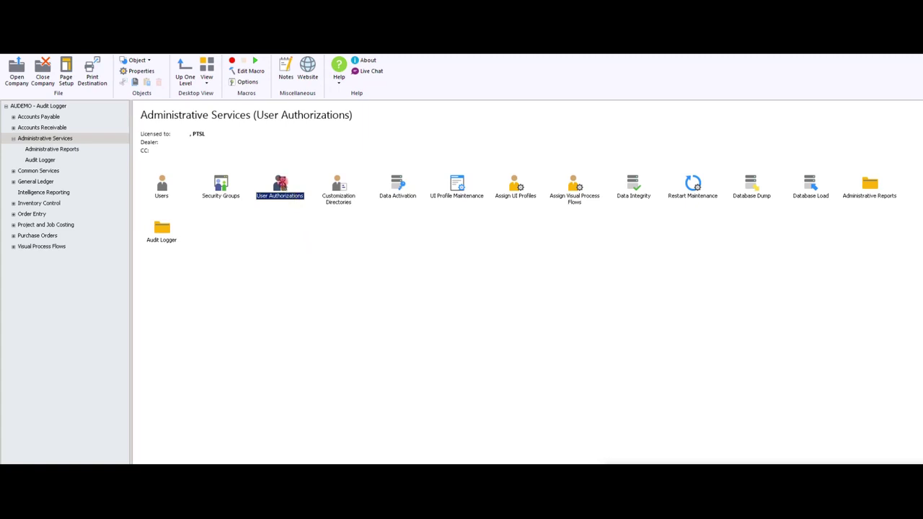
- Open User Authorizations in Administrative Services
double_click(281, 186)
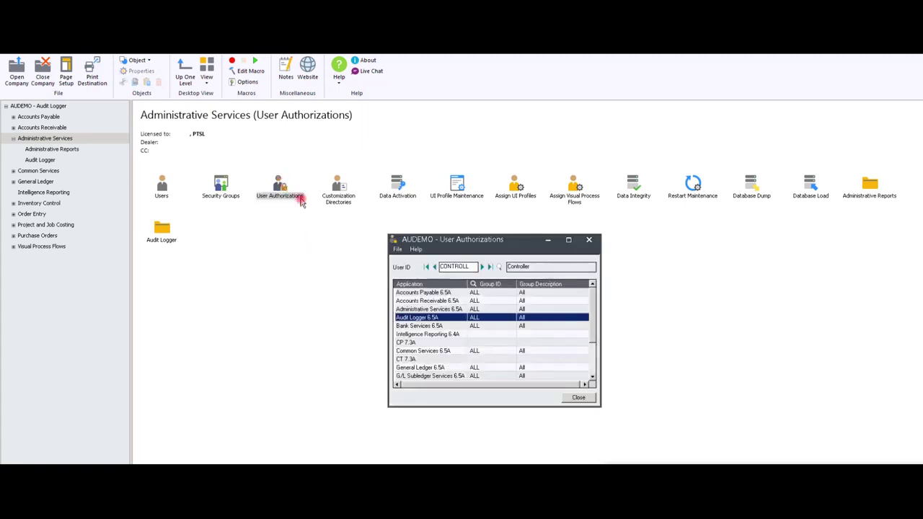